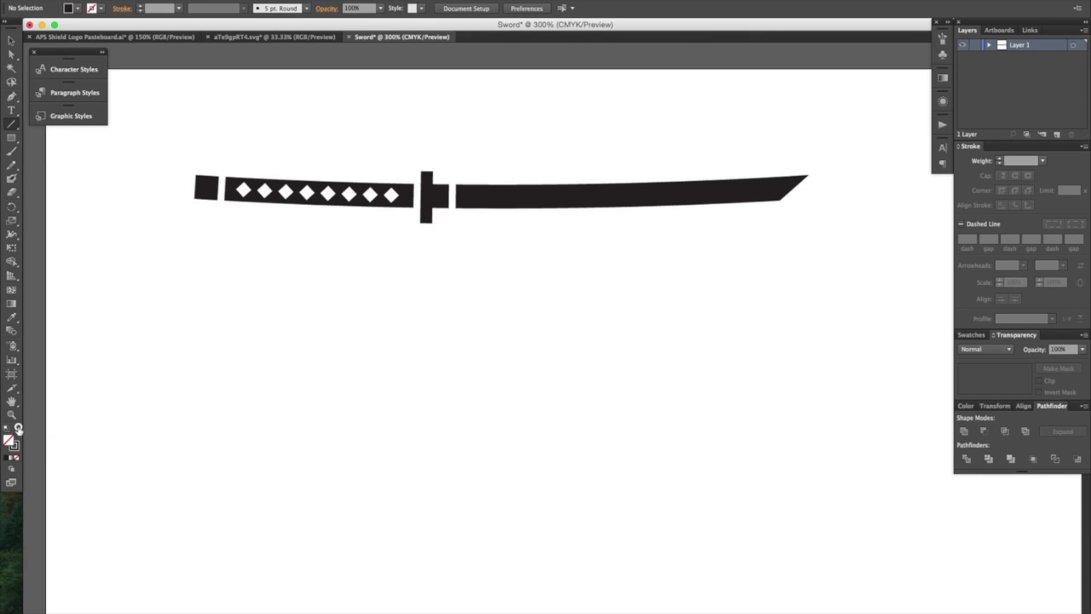
Draw an unfilled horizontal line about 5.19 in long below the finished sword, with a dark 17 pt stroke.
click(17, 428)
click(13, 445)
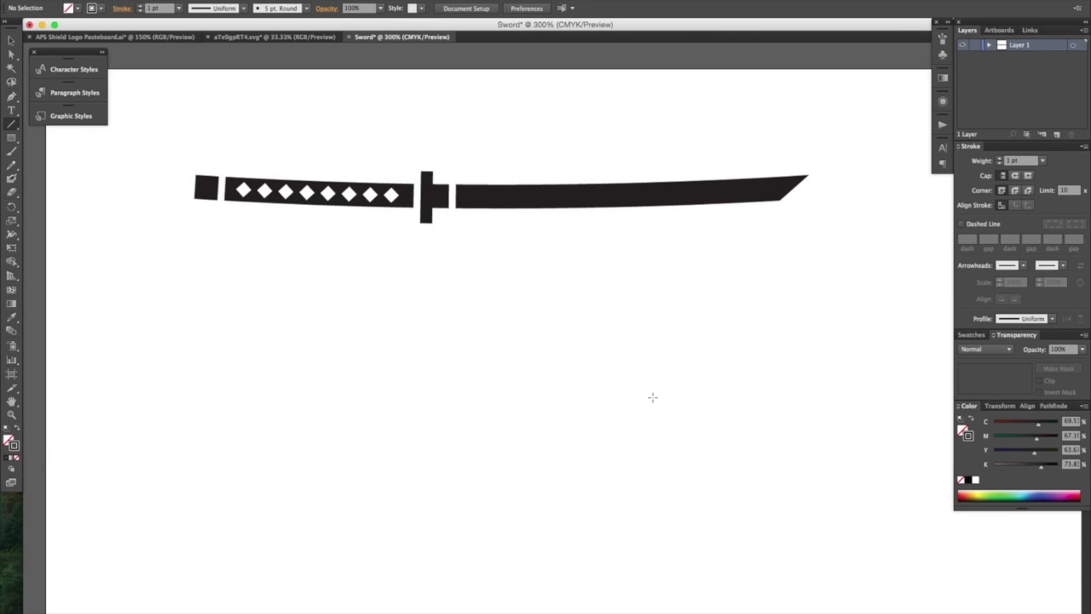
drag(168, 401, 805, 415)
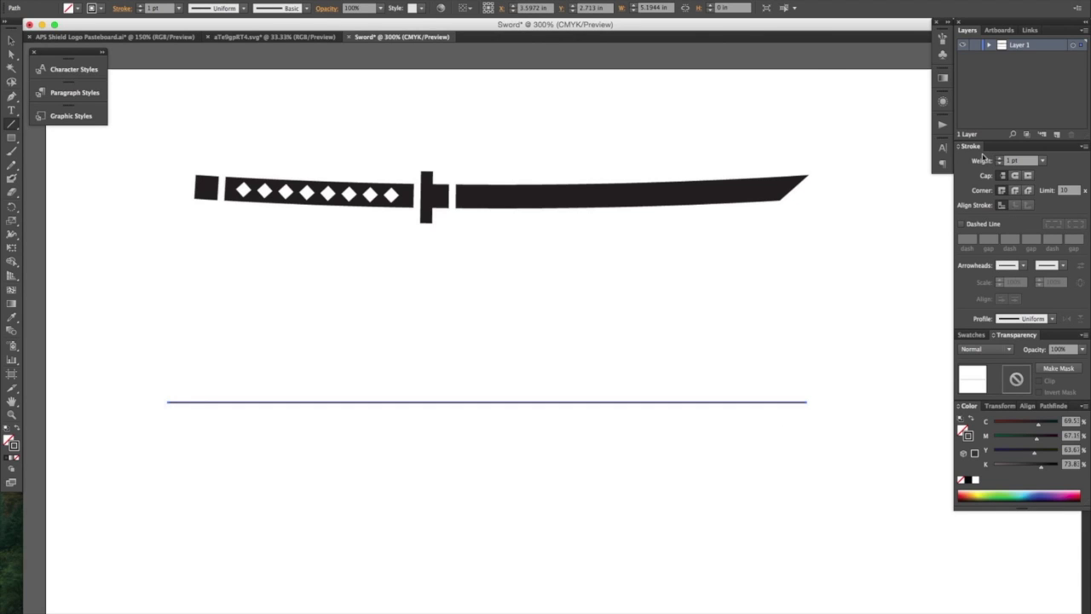
click(1041, 160)
click(1064, 323)
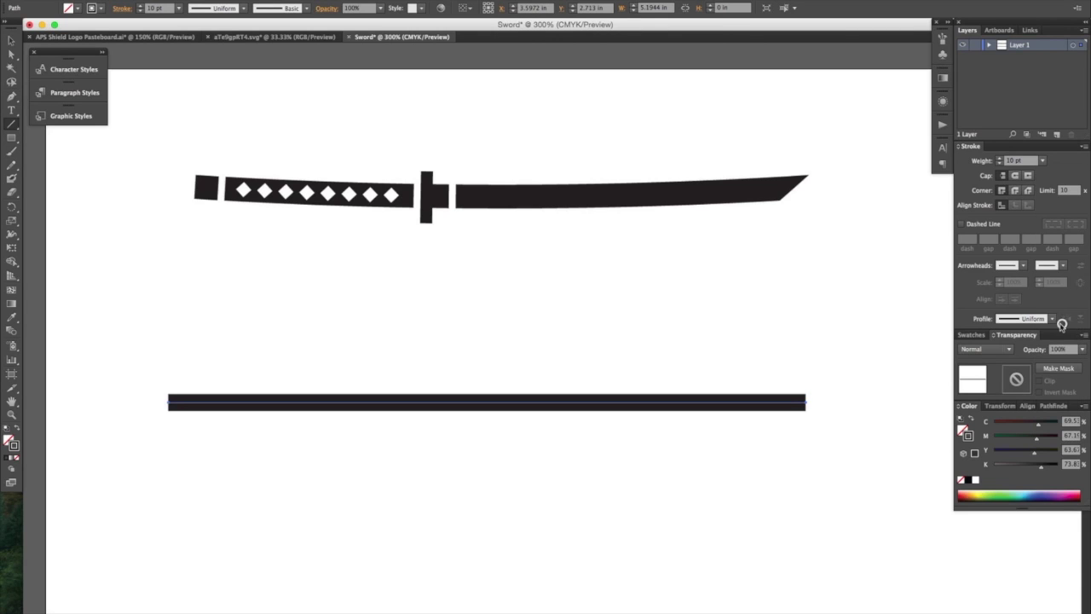
click(1000, 161)
click(1000, 161)
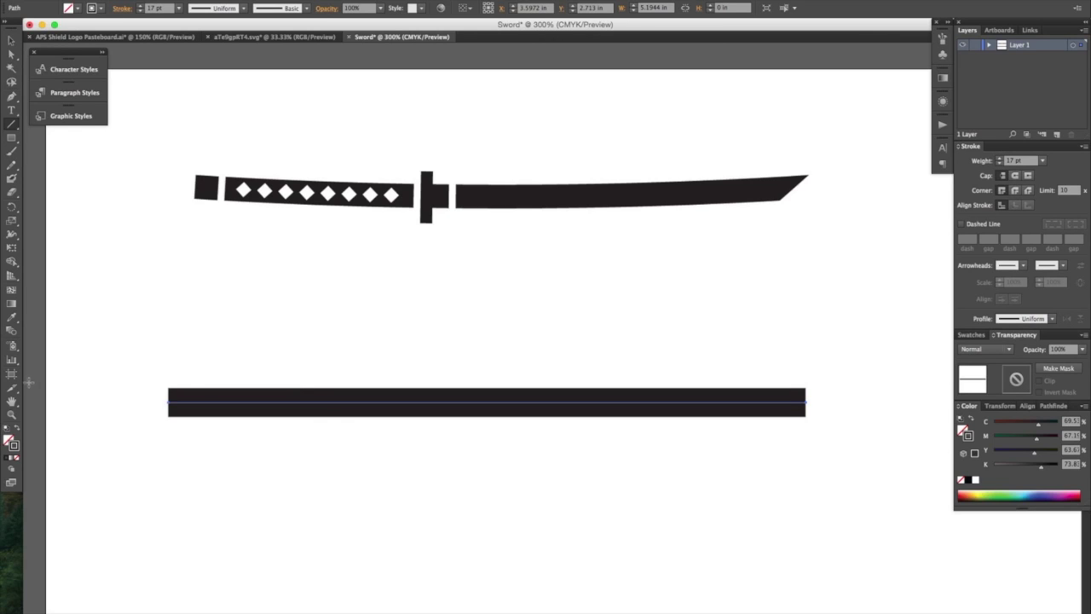
Draw a vertical line about 0.52 in tall across the bar near its pommel end, with a white 5 pt stroke.
drag(198, 375, 200, 435)
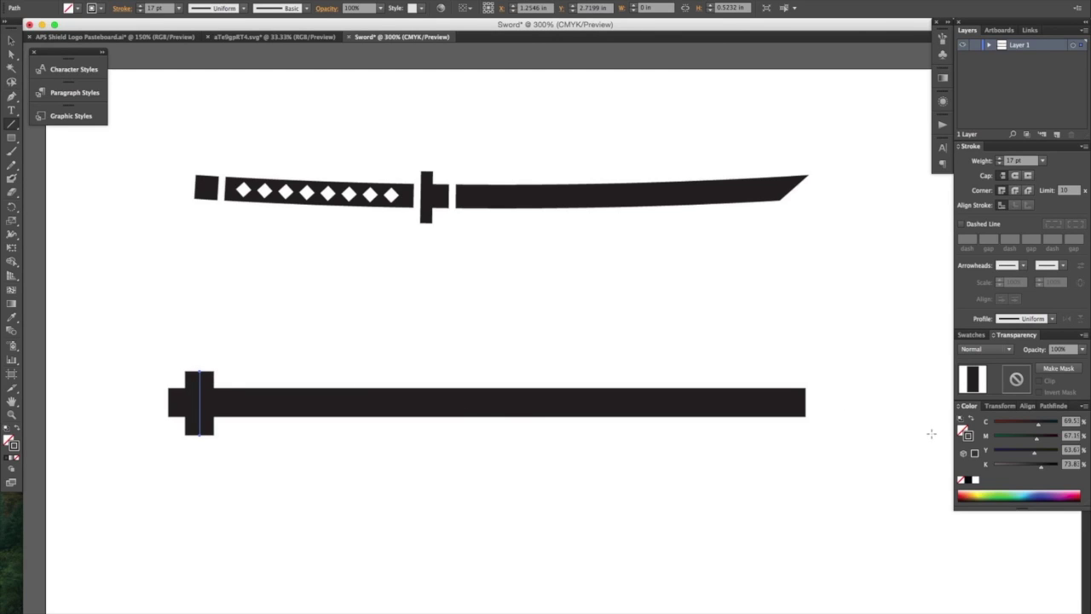
click(977, 480)
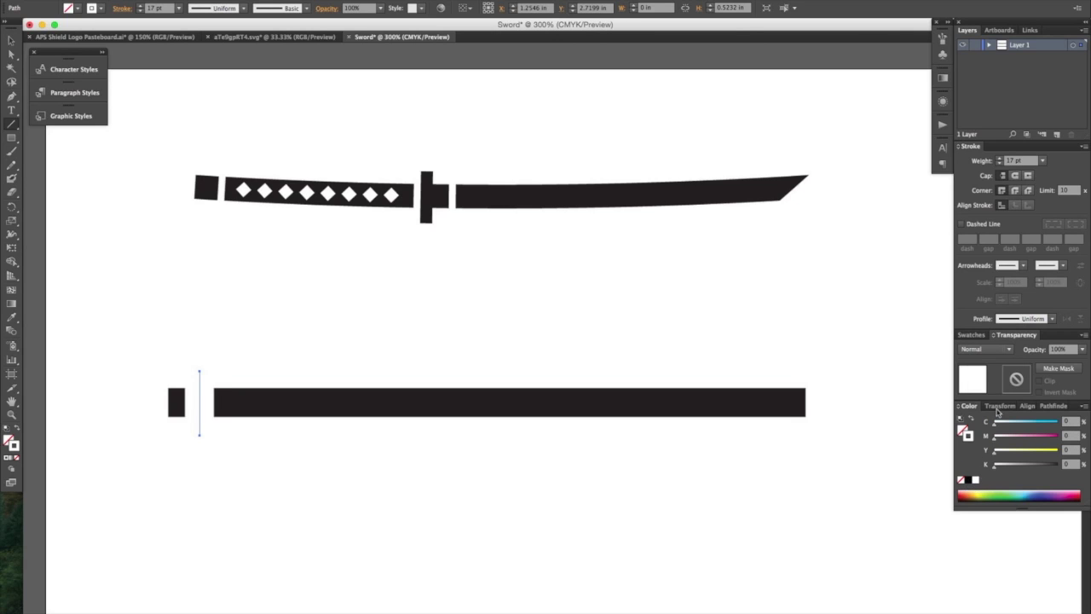
click(1042, 161)
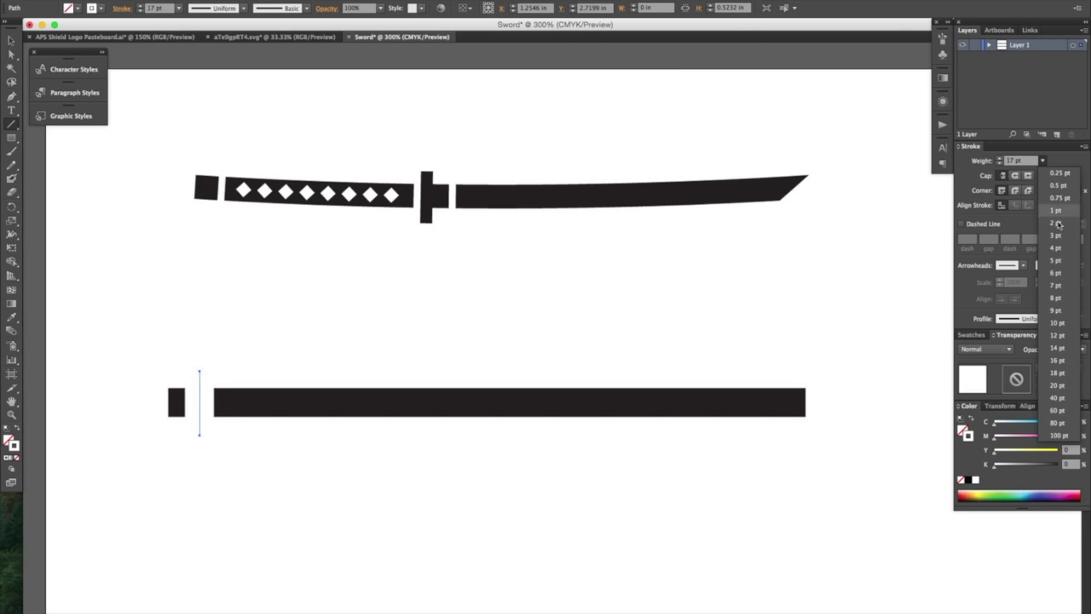
click(1055, 260)
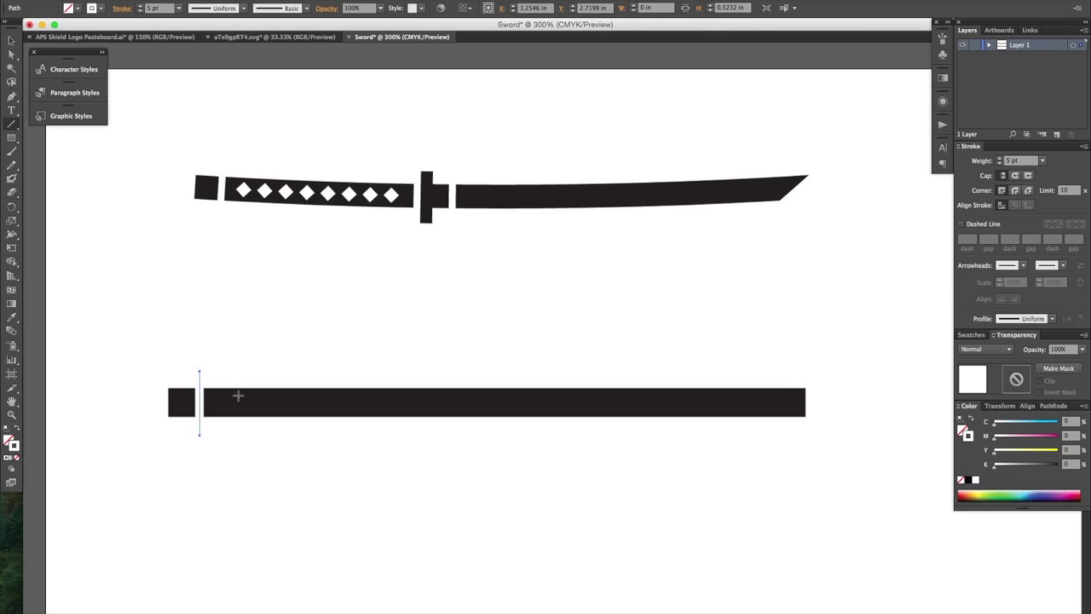
Duplicate the white divider along the bar to separate handle, guard and blade, and colour an extra copy black as the guard's crosspiece.
key(v)
drag(200, 386, 397, 396)
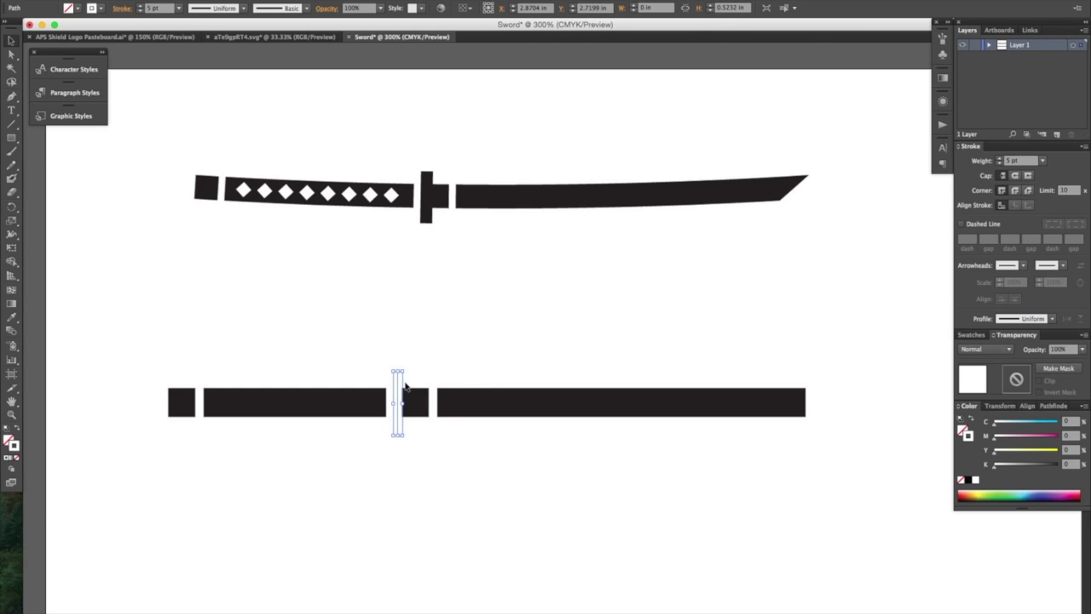
click(969, 480)
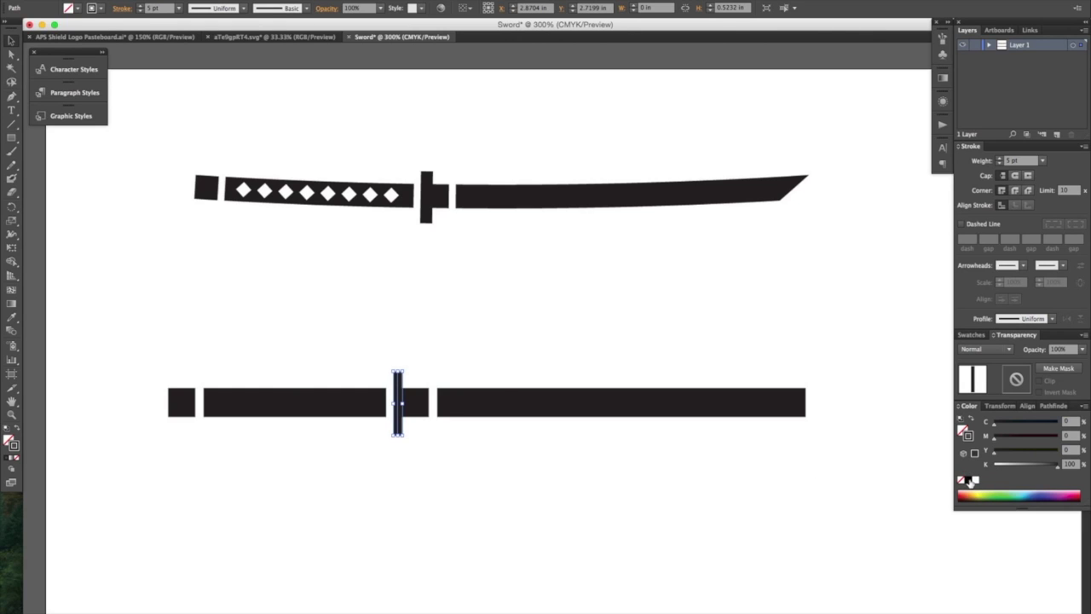
Align the black crosspiece flush with the handle-side edge of the guard block and deselect it.
scroll(386, 403, up, 1)
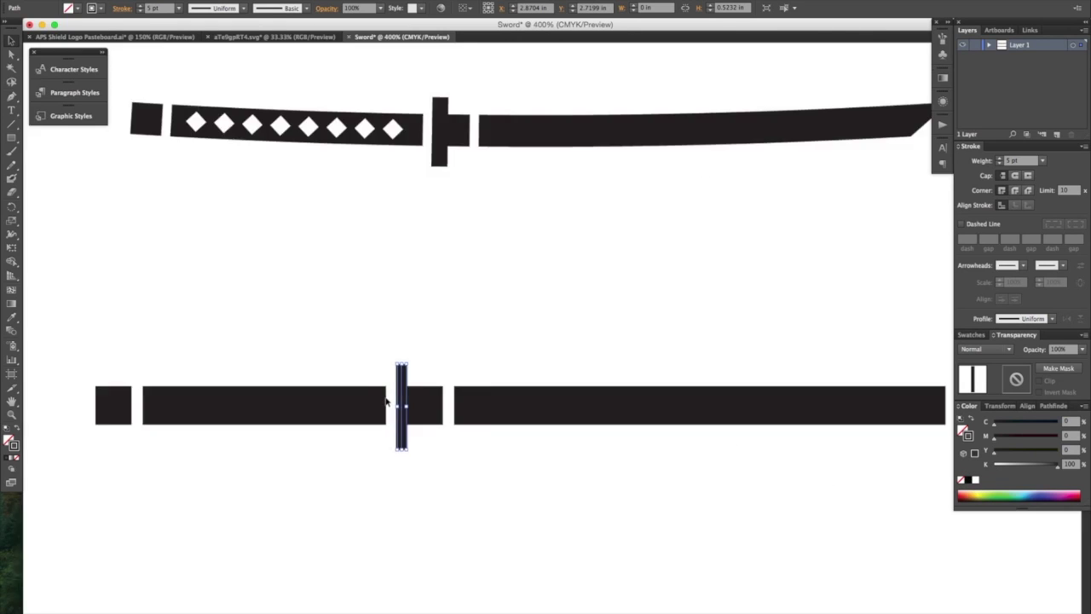
scroll(386, 402, up, 4)
drag(449, 318, 466, 319)
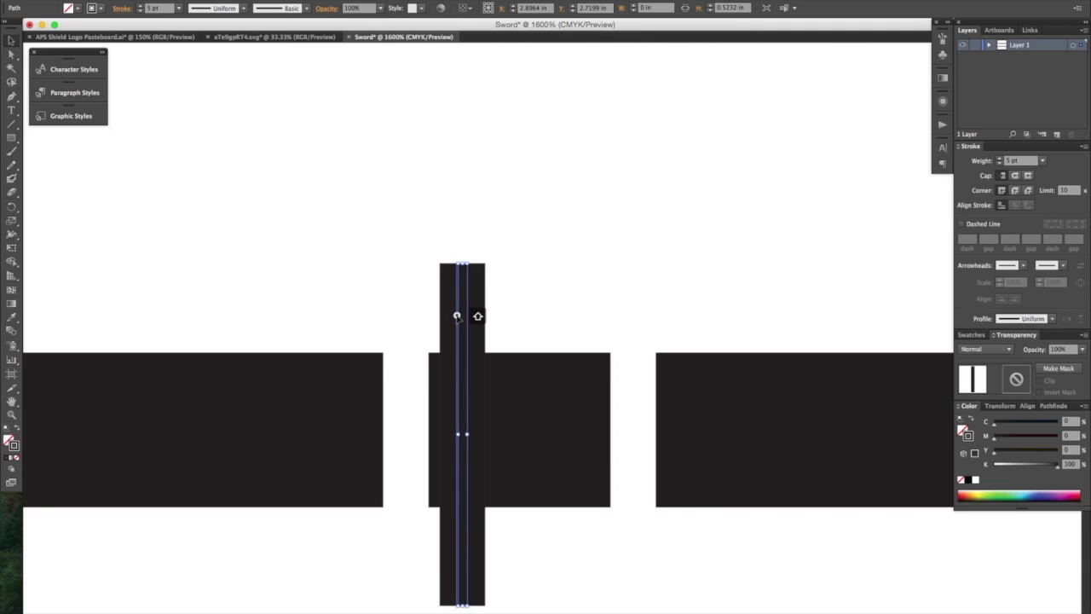
drag(477, 315, 455, 319)
key(Left)
key(Left)
key(Left)
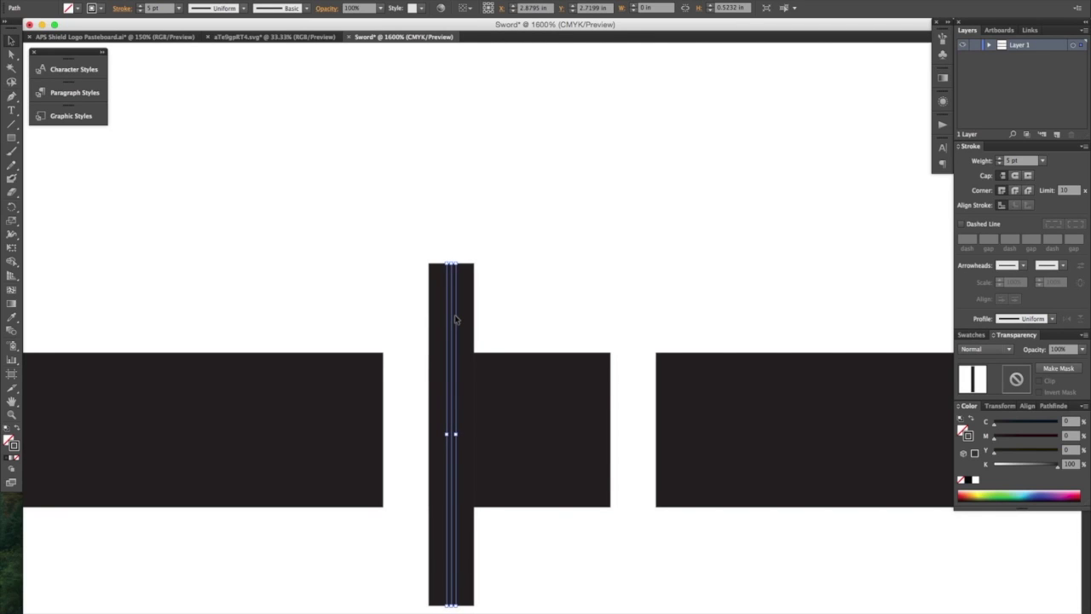
scroll(477, 317, down, 4)
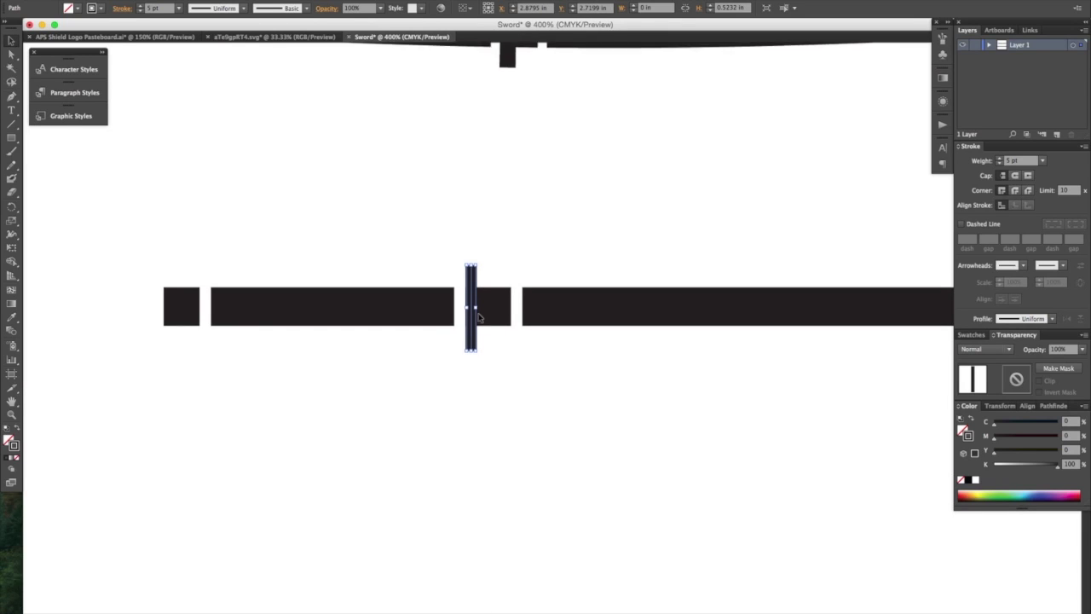
scroll(477, 317, down, 1)
key(ctrl+shift+a)
Draw a square of about 0.1 in just above the handle and give it a white fill with no stroke.
click(12, 138)
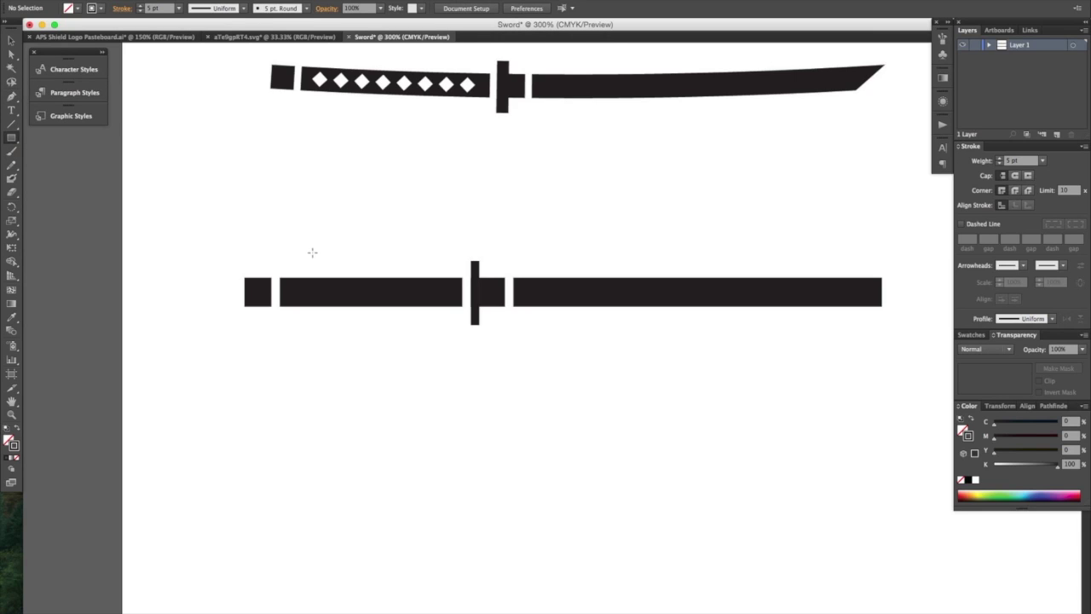
drag(293, 247, 305, 259)
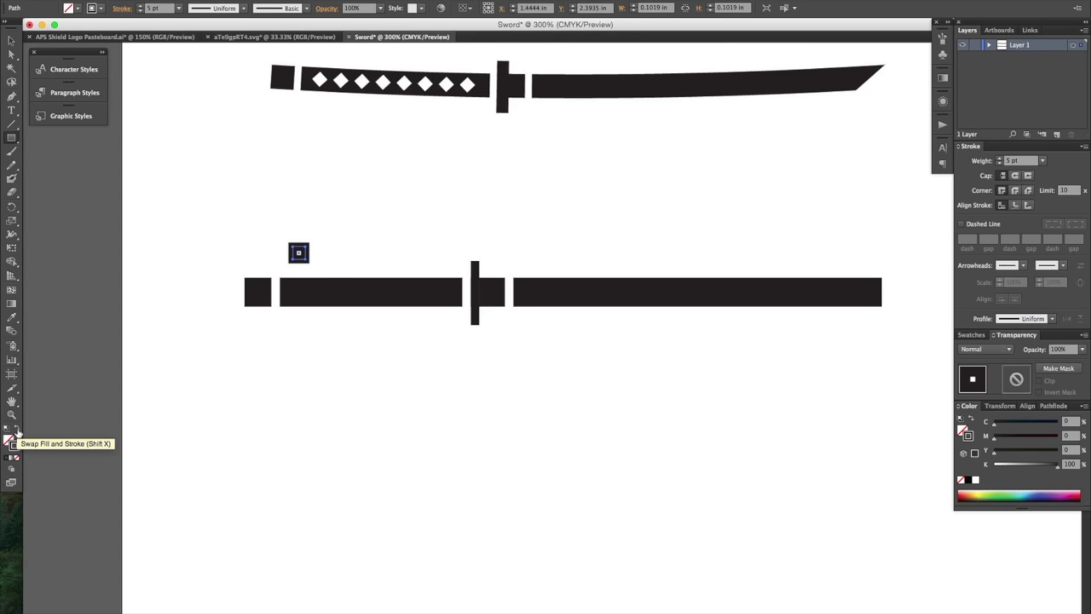
click(17, 431)
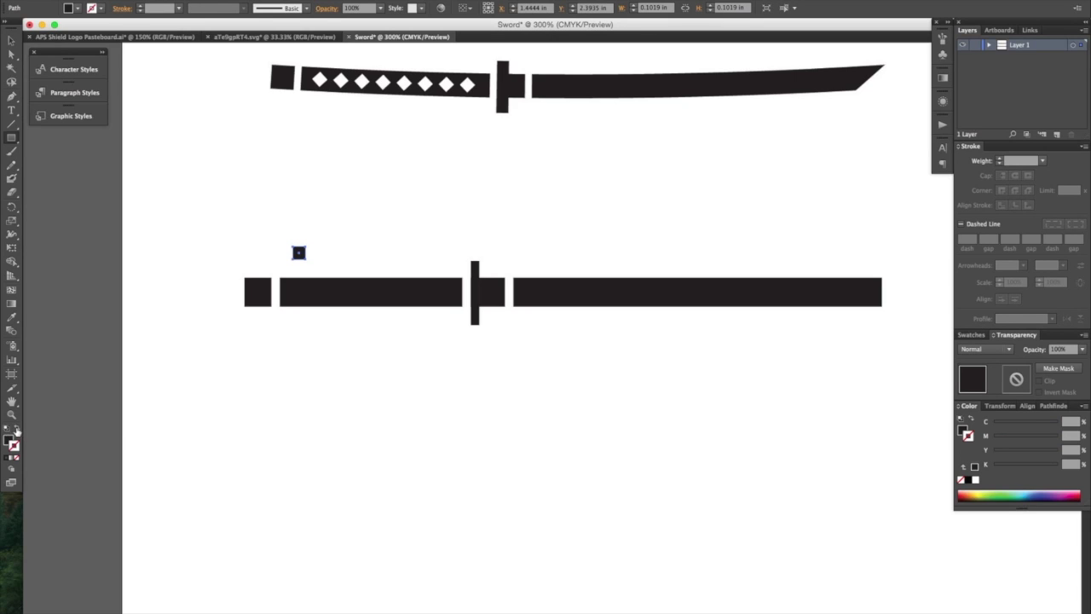
click(8, 438)
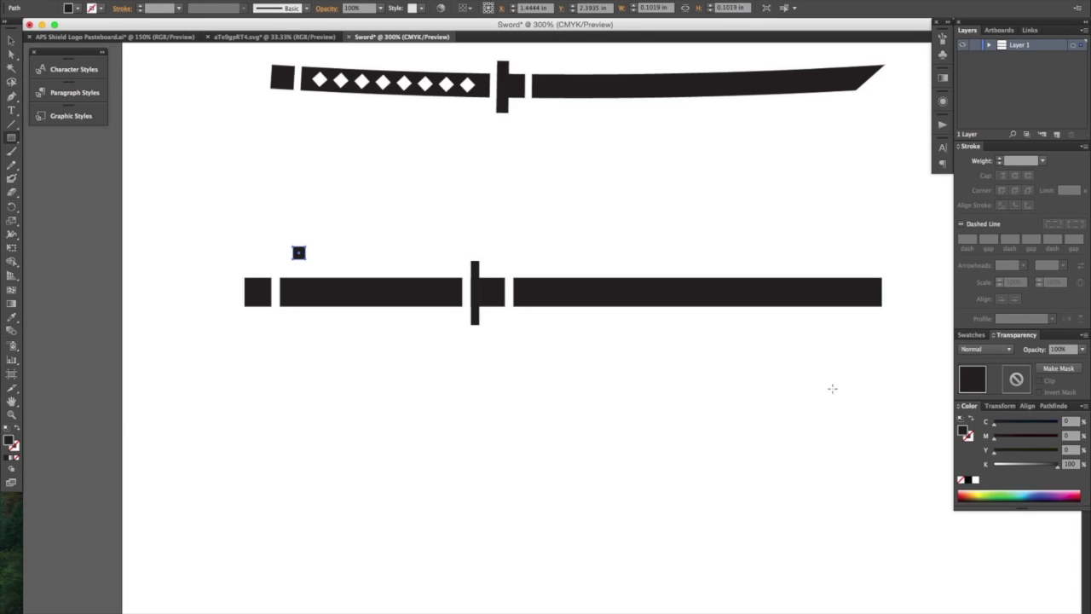
click(976, 481)
key(v)
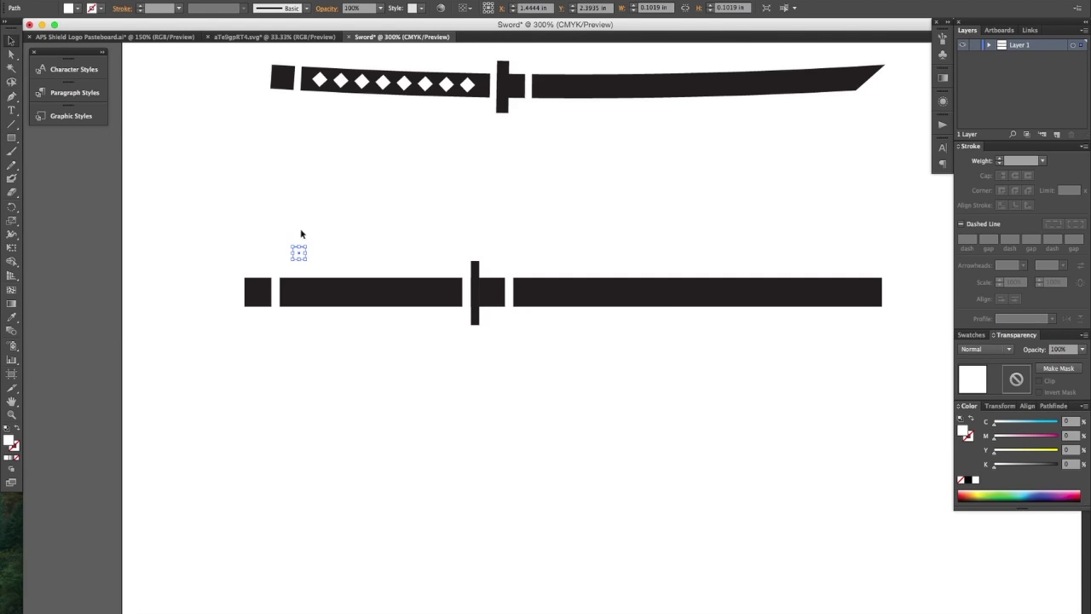
Move the white square onto the pommel end of the handle and rotate it 45° into a diamond.
drag(300, 253, 299, 290)
scroll(321, 285, up, 3)
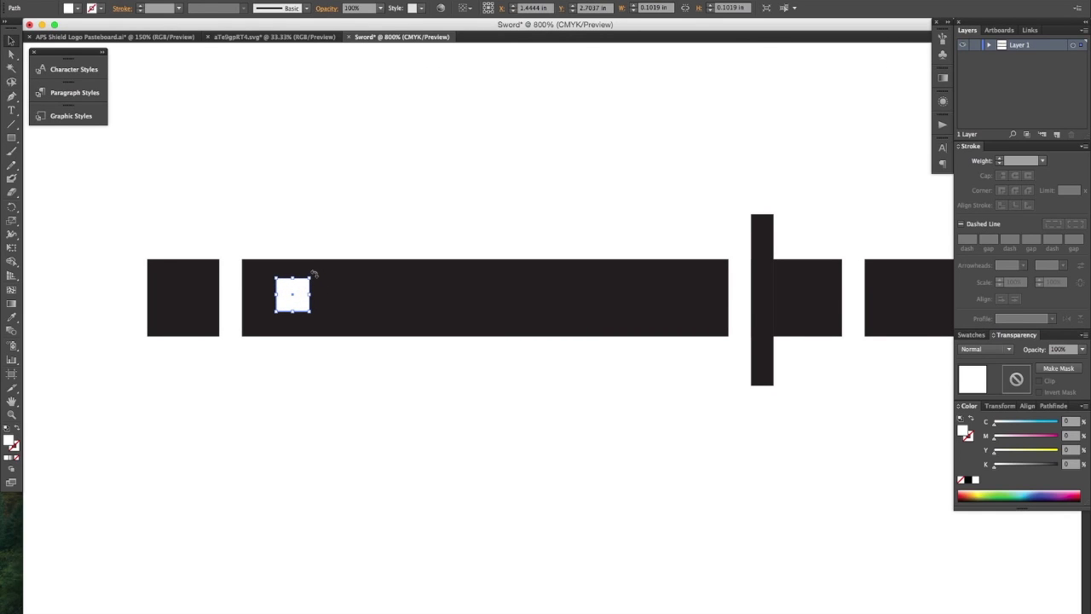
mouse_move(314, 273)
mouse_down()
mouse_move(315, 289)
mouse_move(333, 279)
mouse_up()
drag(333, 278, 333, 279)
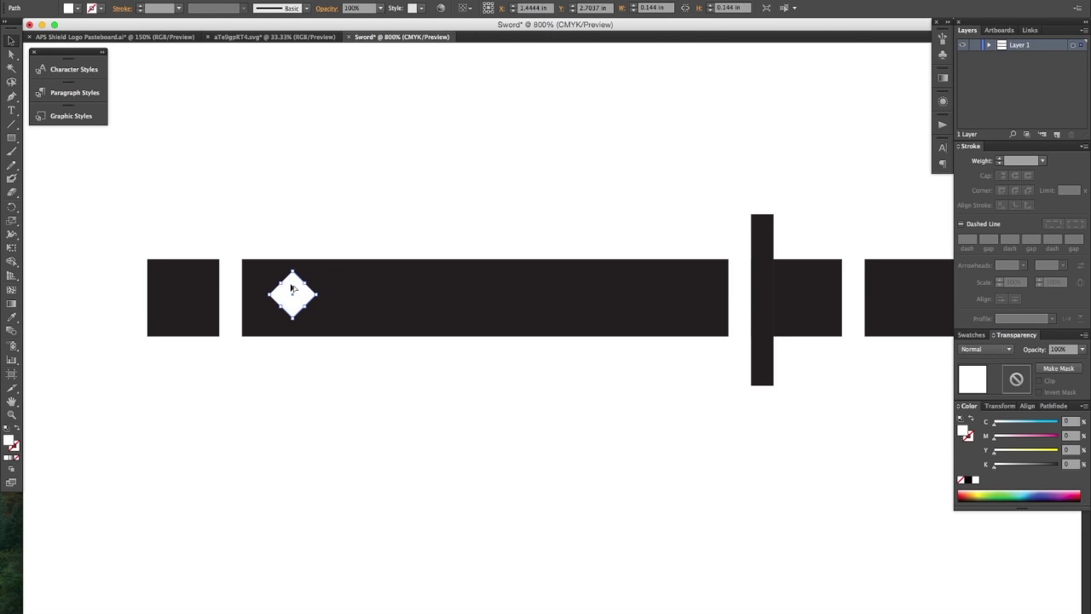
Duplicate the diamond along the handle, and duplicate the resulting pair to make four diamonds.
drag(292, 290, 353, 294)
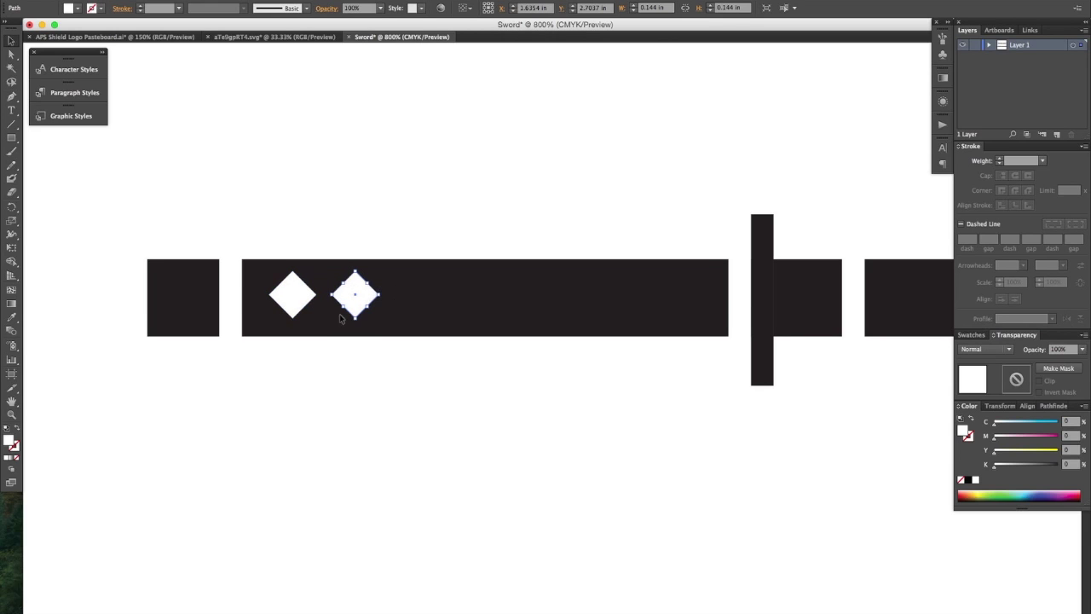
drag(302, 241, 372, 349)
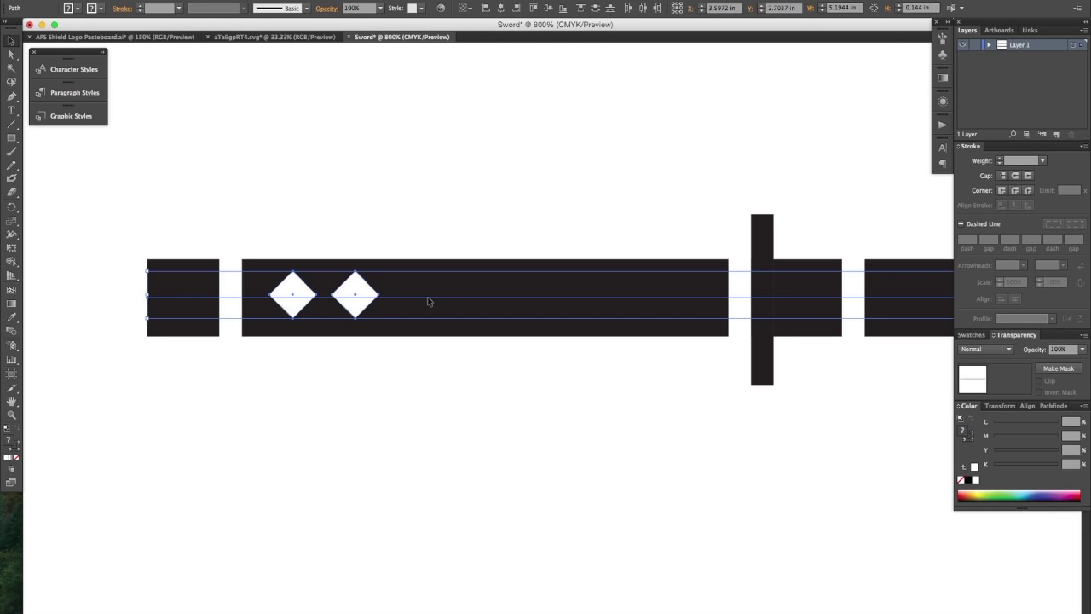
shift+click(428, 302)
drag(364, 295, 495, 302)
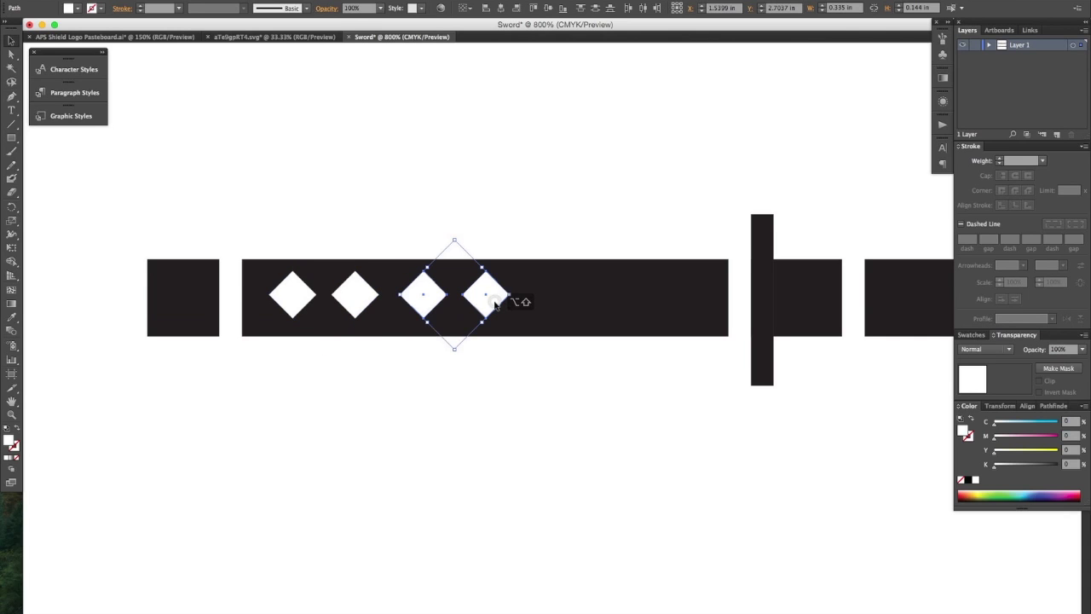
Add three more diamond copies toward the guard to complete a row of seven along the handle.
shift+click(358, 297)
shift+click(292, 295)
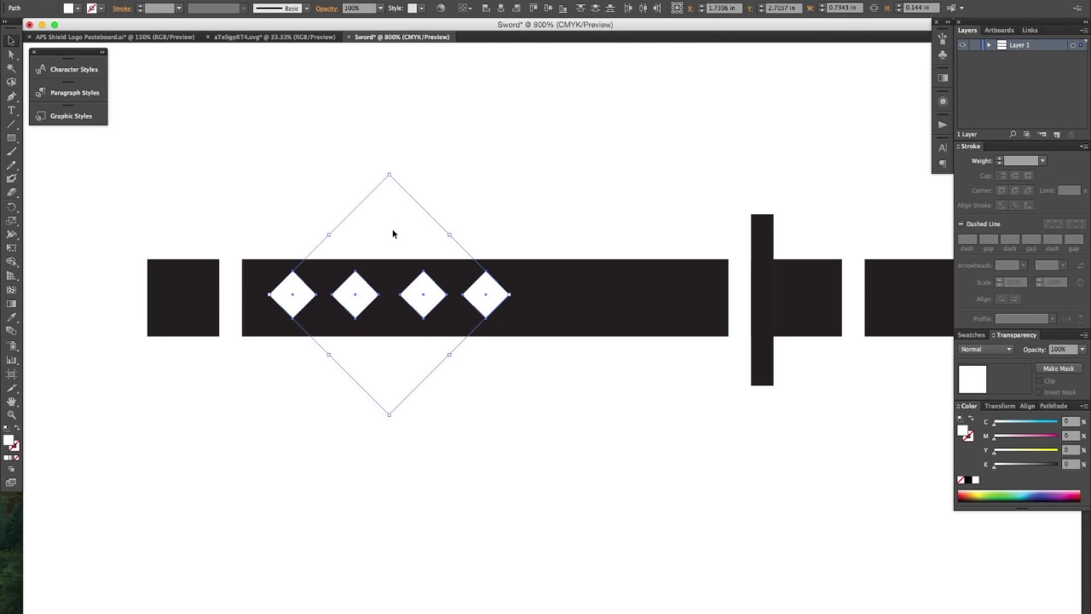
click(366, 212)
drag(366, 212, 689, 305)
shift+click(549, 300)
click(641, 190)
scroll(596, 203, down, 2)
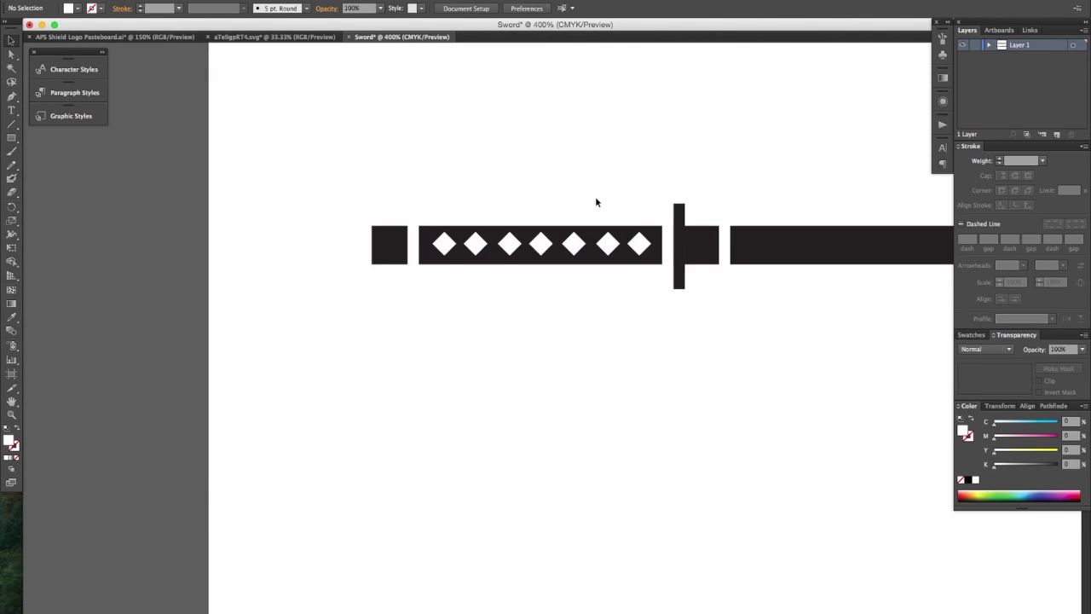
scroll(595, 202, down, 1)
Select all parts of the straight sword and align them to their vertical centre.
scroll(594, 201, up, 2)
drag(269, 253, 791, 441)
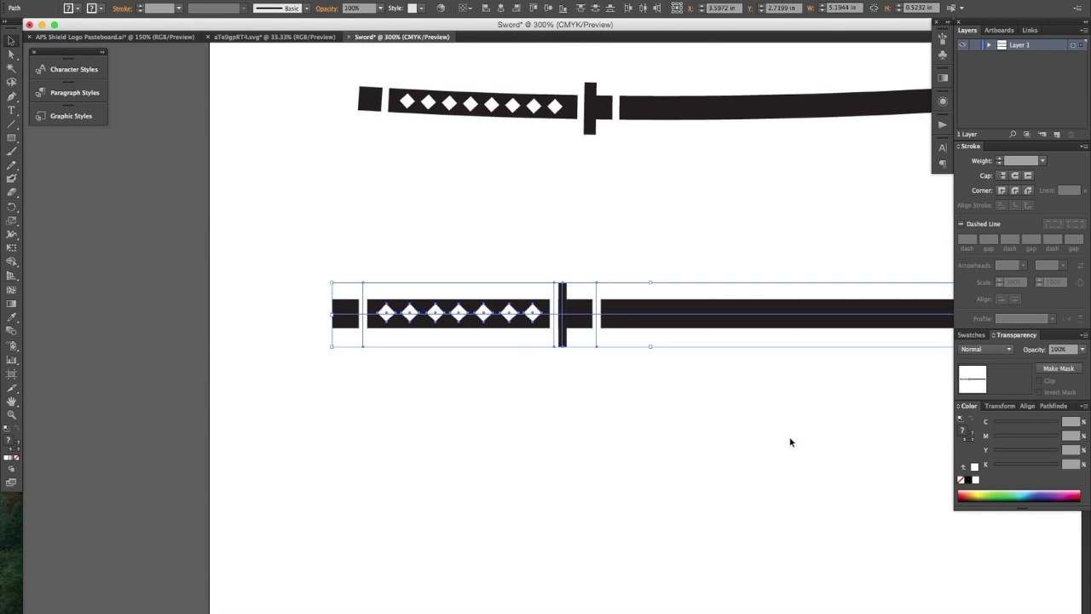
scroll(791, 441, right, 3)
scroll(791, 441, right, 1)
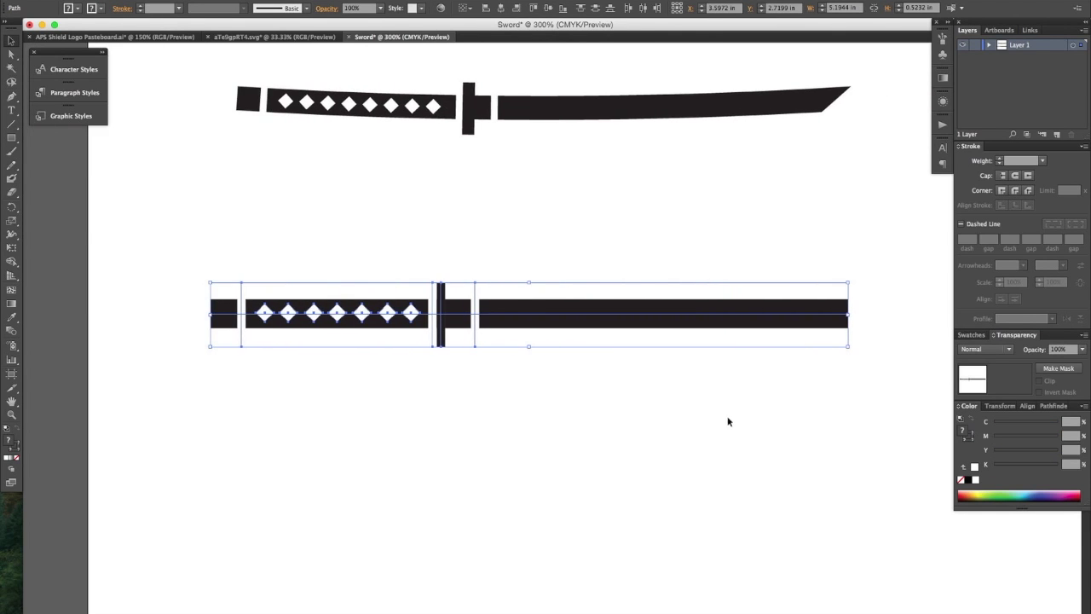
click(548, 9)
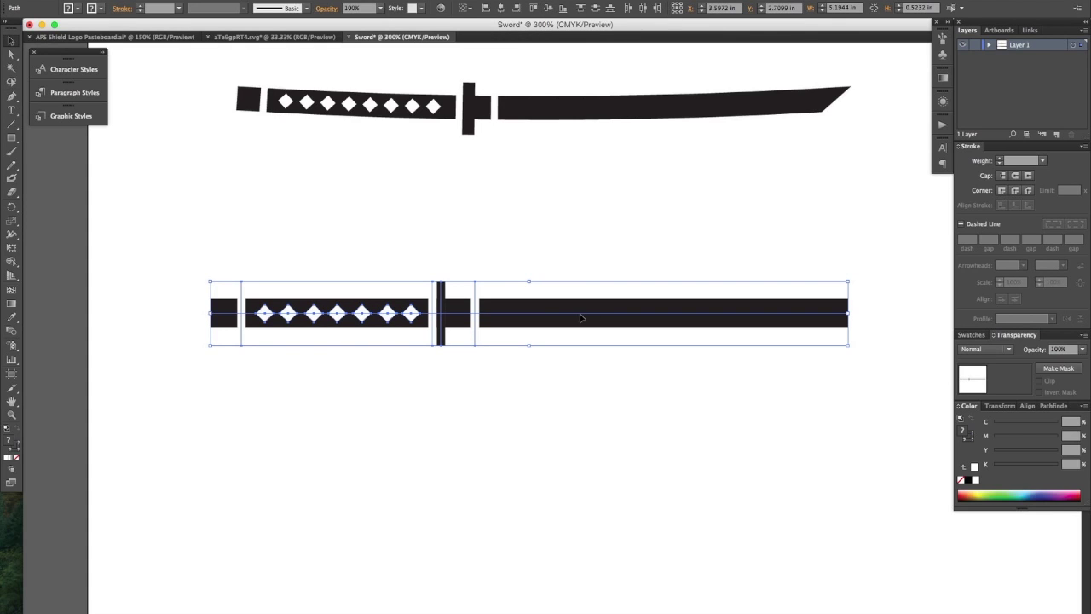
Select only the seven handle diamonds and distribute them evenly by their horizontal centres.
drag(253, 251, 416, 382)
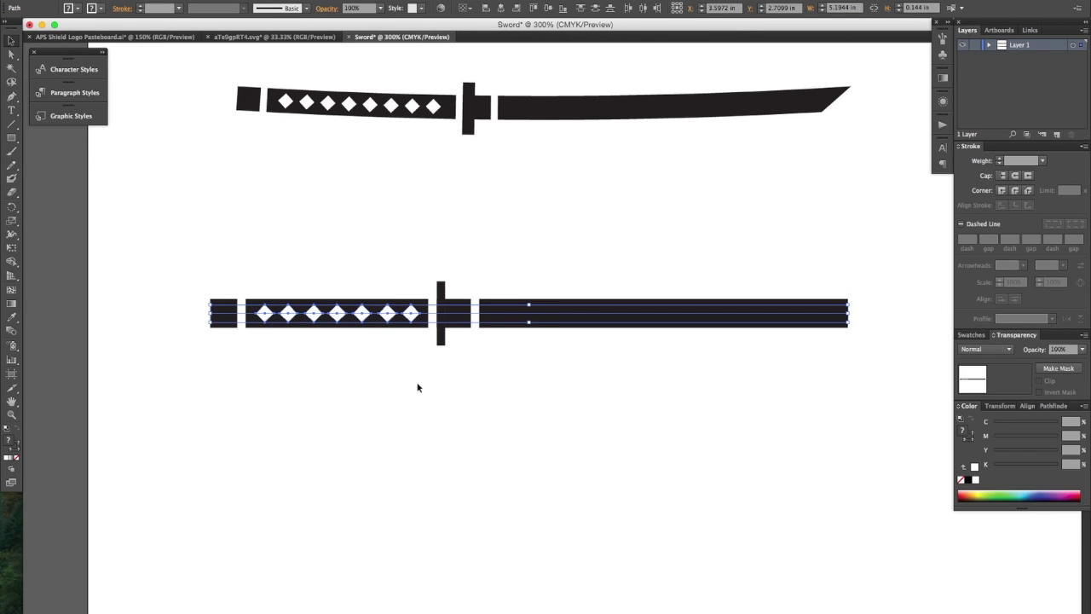
click(575, 315)
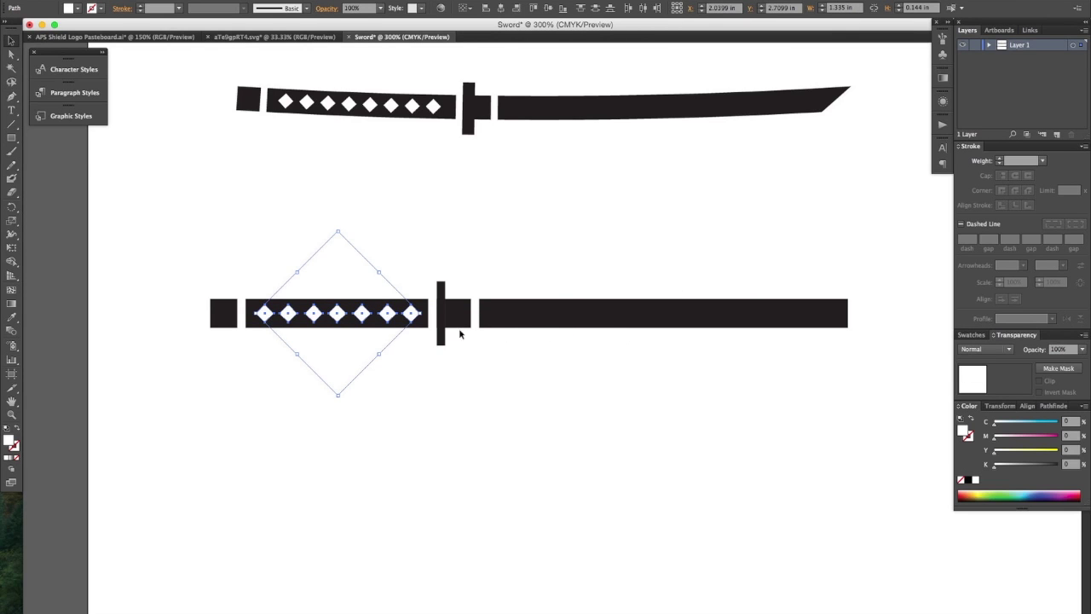
click(646, 10)
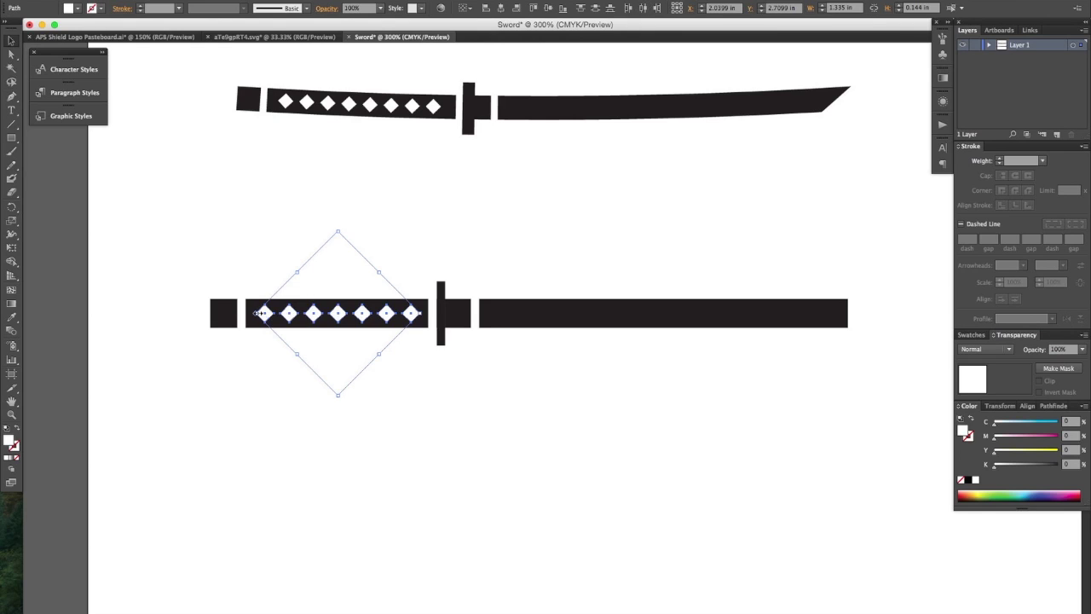
Place a copy of the whole straight sword below the original and expand the copy's fill and stroke.
click(412, 316)
key(super+minus)
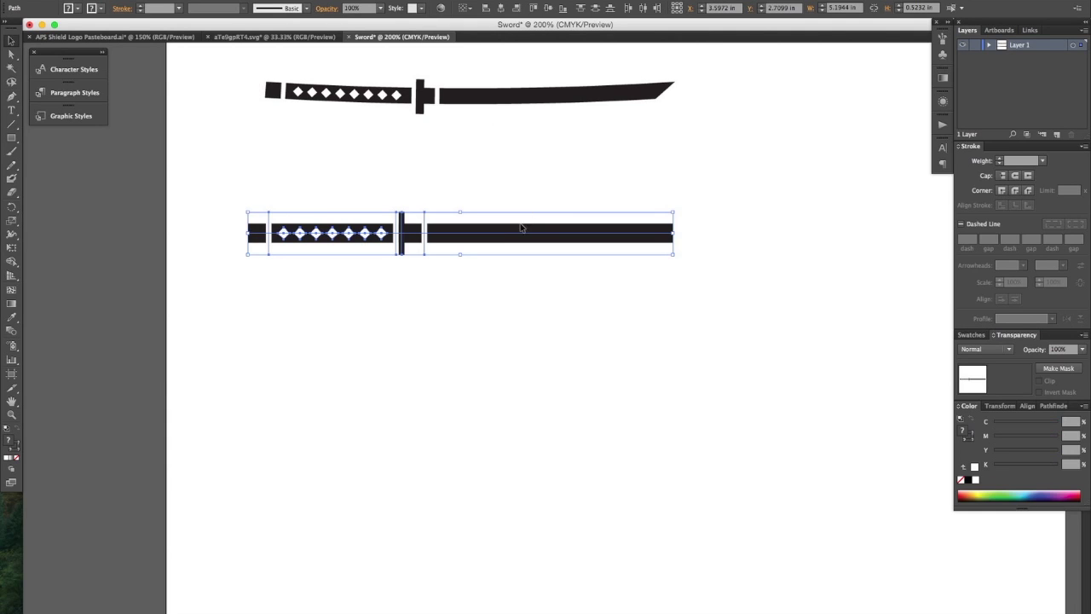
drag(520, 237, 513, 304)
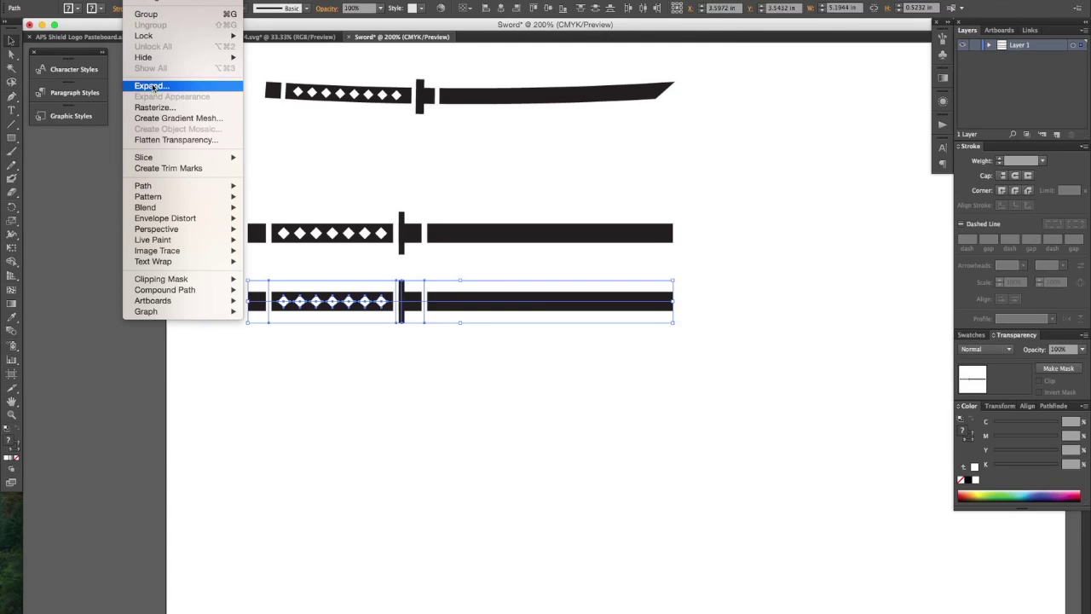
click(152, 86)
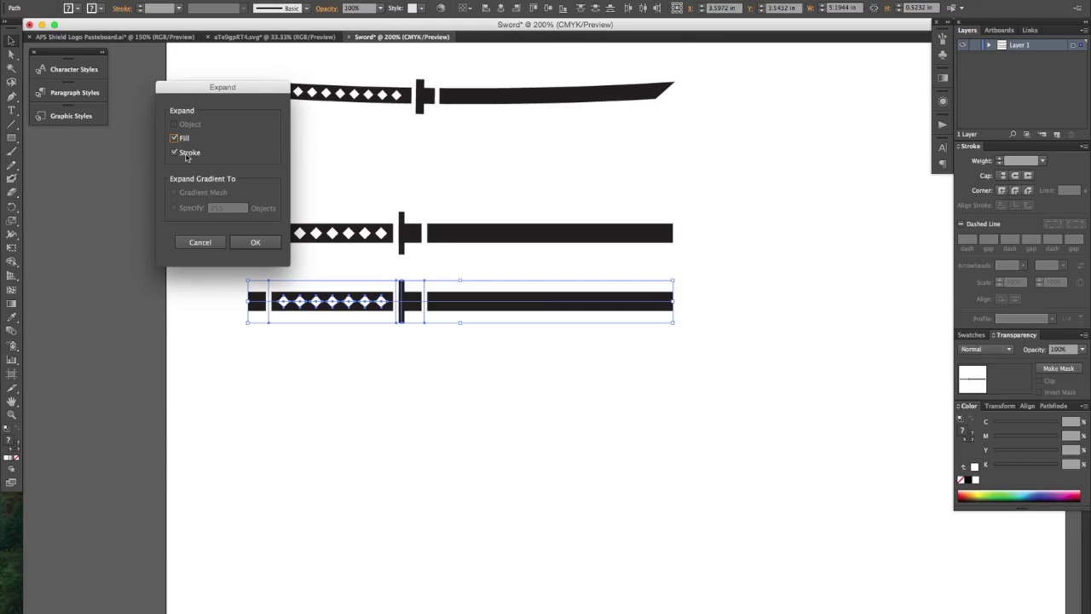
click(246, 243)
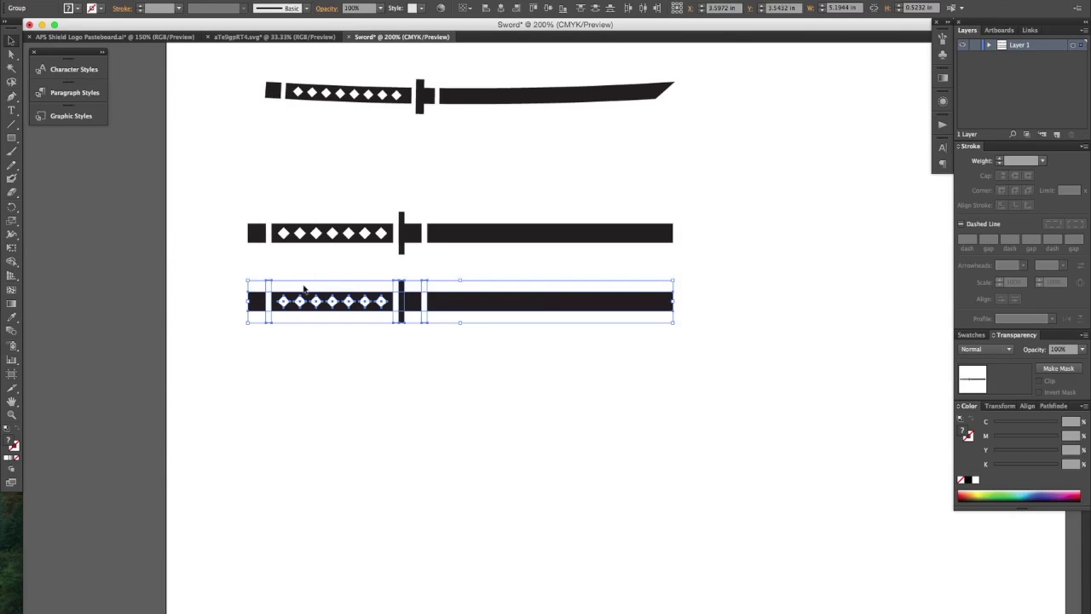
Examine the expanded sword copy up close, checking how its black parts are grouped.
scroll(323, 304, up, 2)
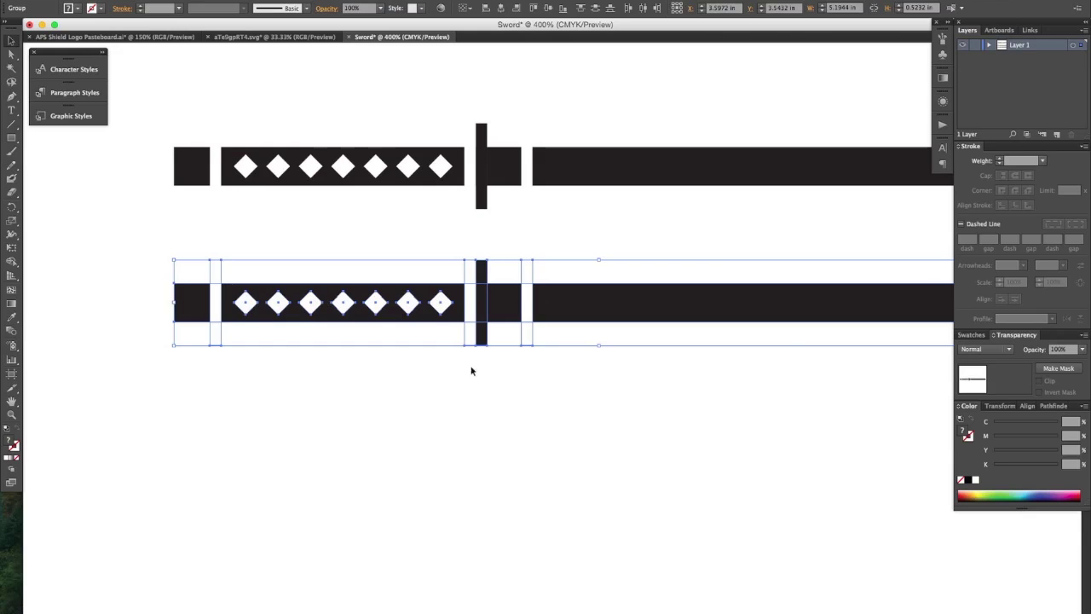
click(746, 248)
click(673, 307)
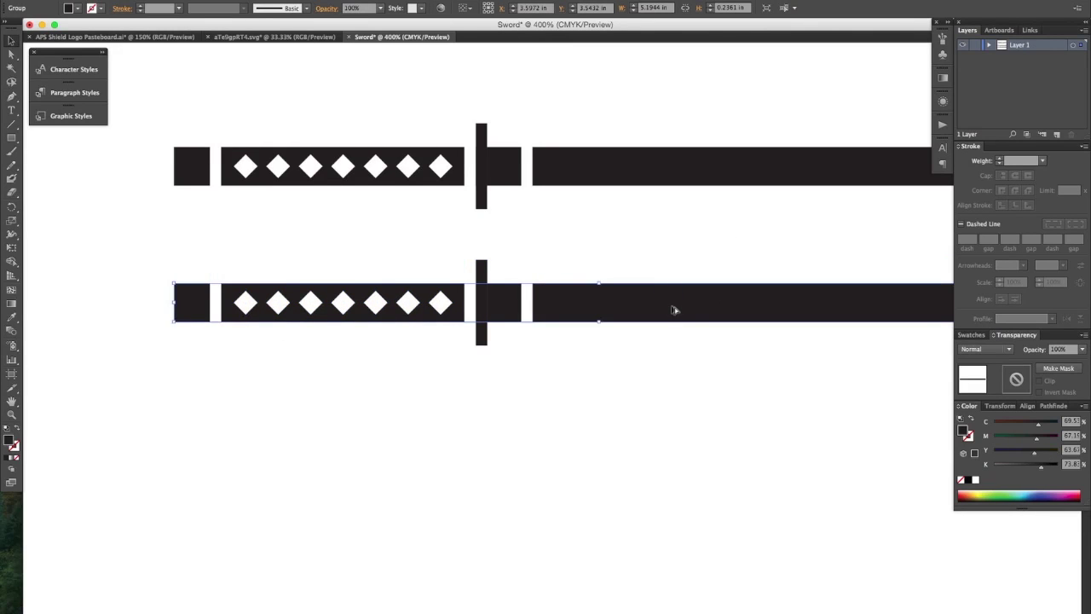
scroll(671, 308, down, 2)
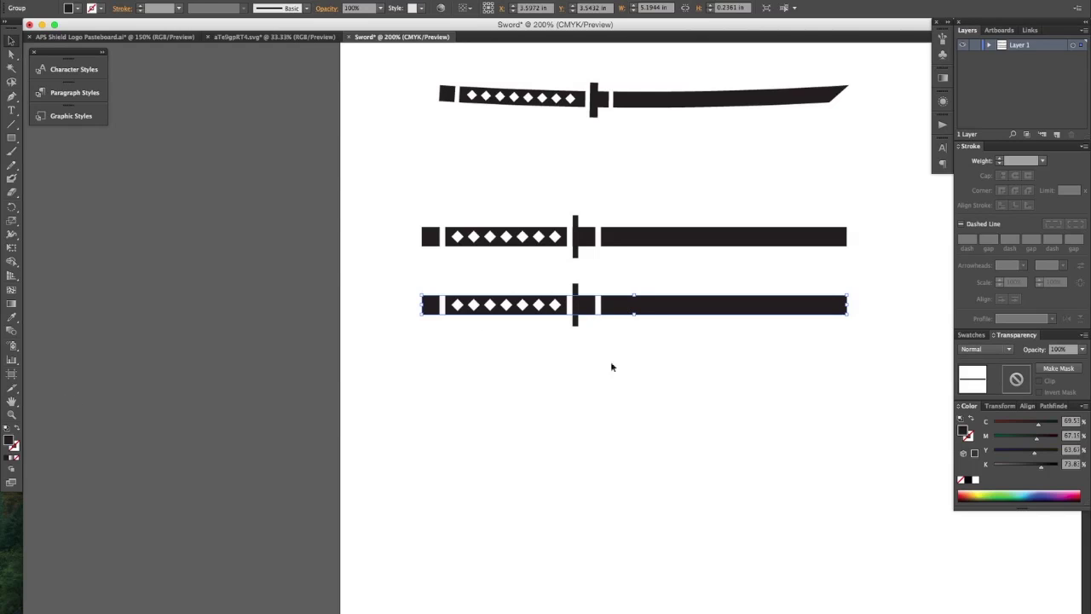
scroll(647, 322, right, 3)
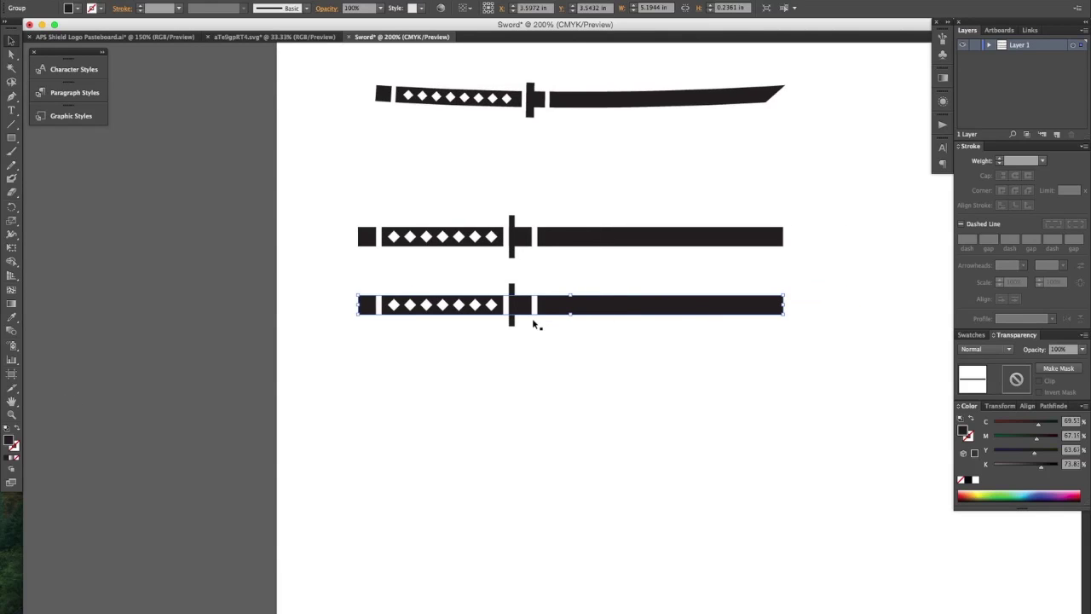
scroll(535, 317, up, 5)
scroll(534, 318, down, 5)
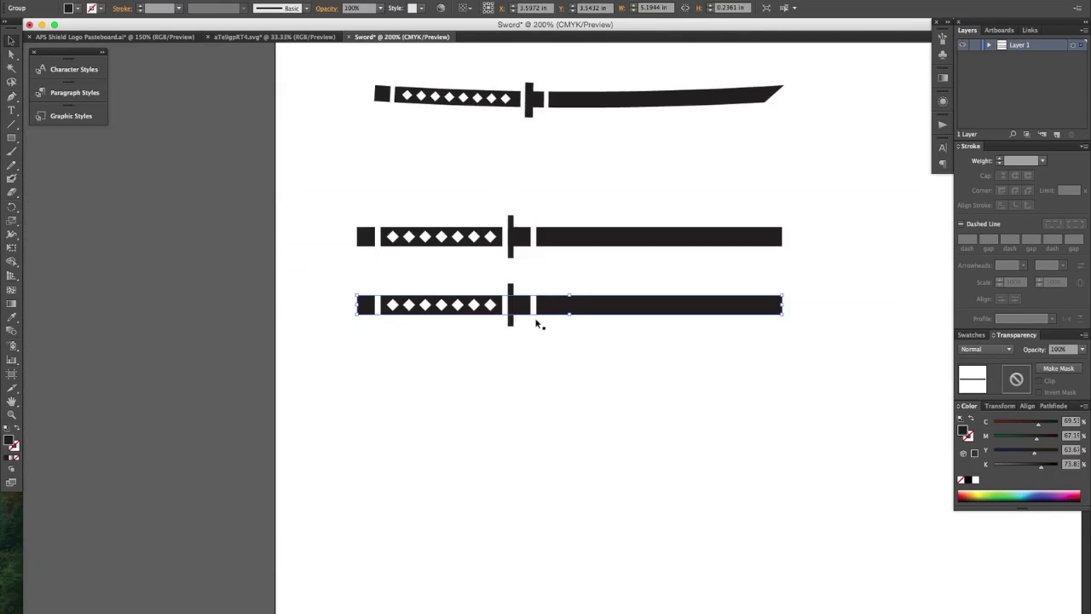
Draw a rectangle about 6.66 by 1.44 in that covers the whole expanded sword copy.
click(585, 408)
click(11, 138)
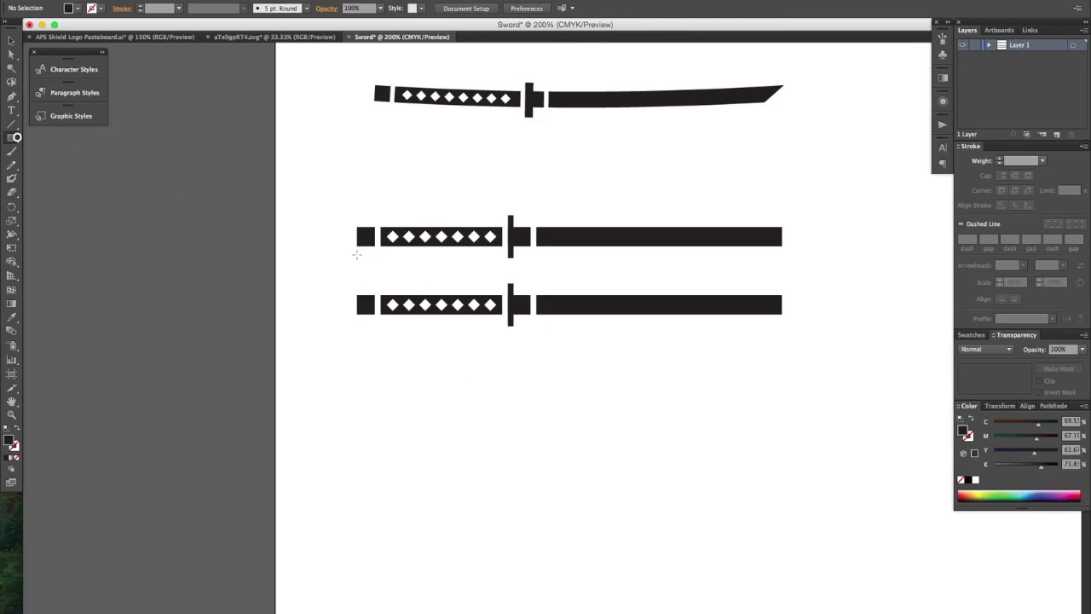
mouse_move(303, 259)
mouse_down()
mouse_move(750, 385)
mouse_move(849, 377)
mouse_up()
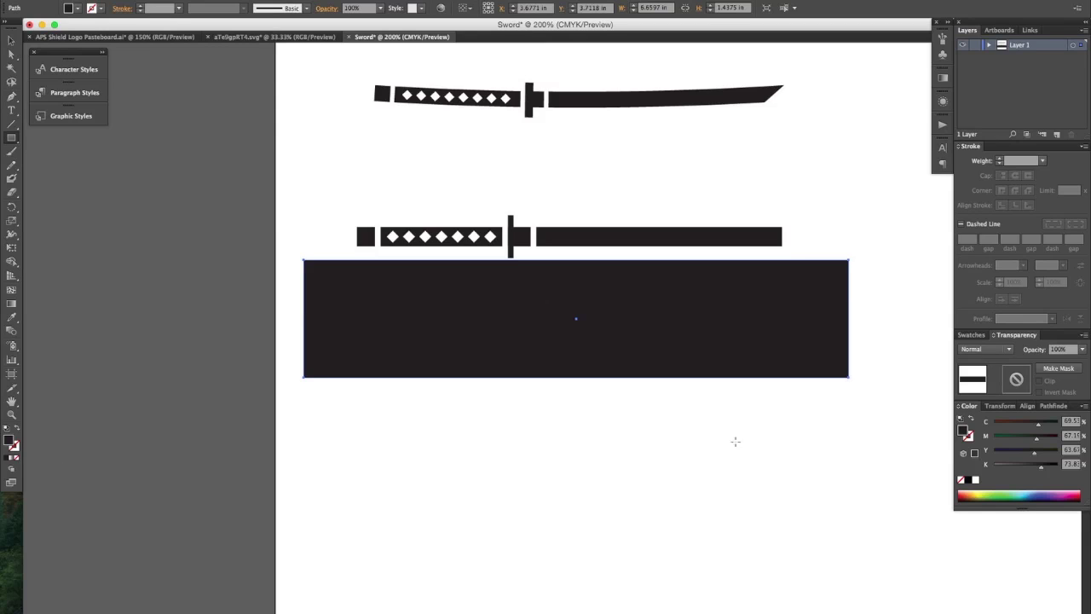
Colour the rectangle pure cyan (C 100, M 0, Y 0, K 0) and send it behind the sword copy.
drag(1037, 424, 945, 447)
drag(1034, 452, 977, 455)
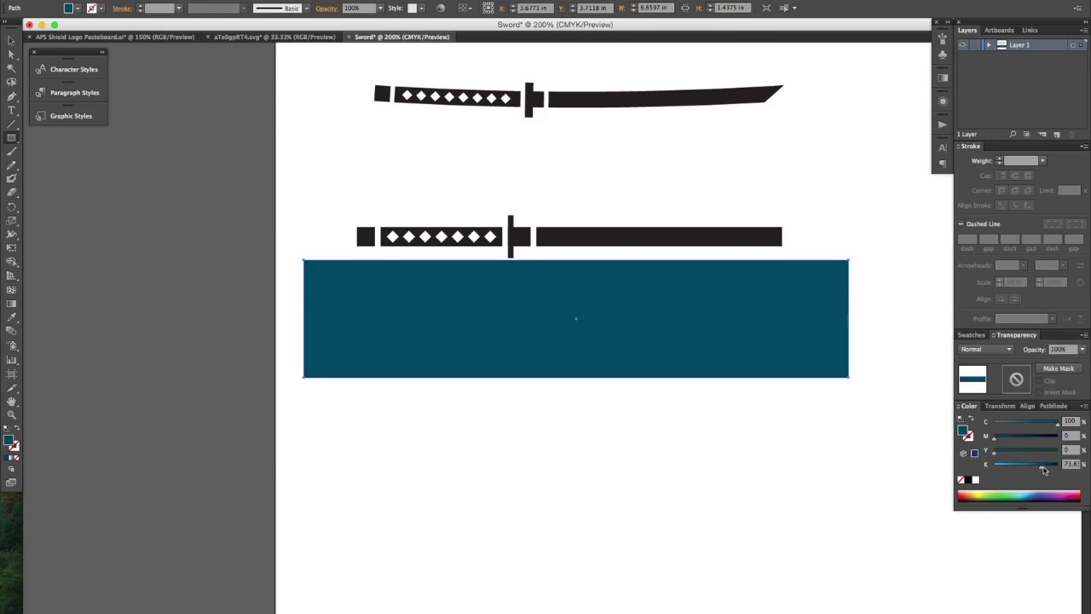
drag(1044, 469, 980, 467)
key(super+shift+bracketleft)
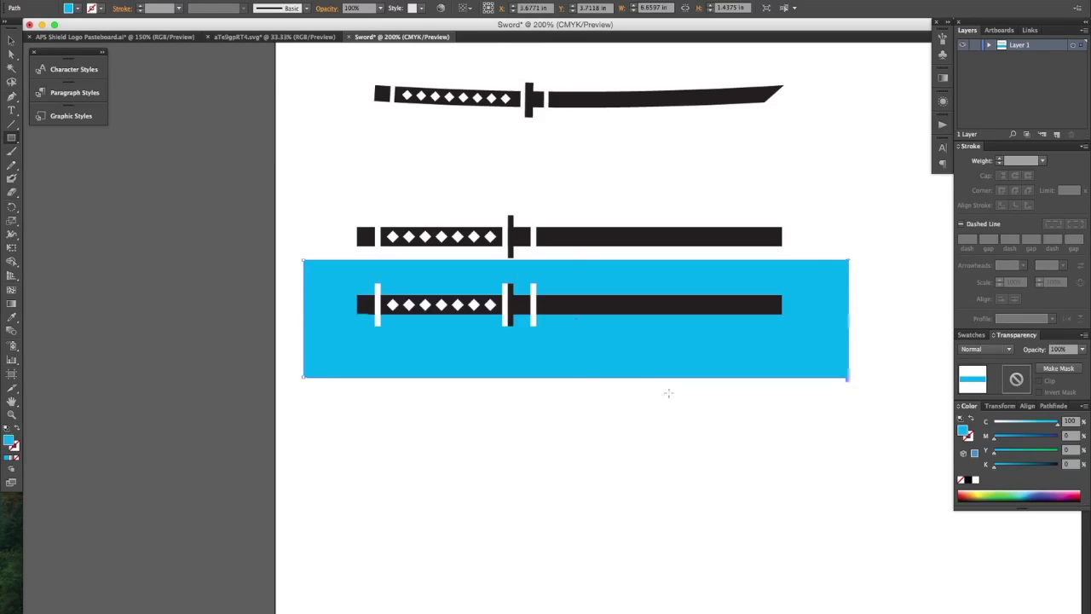
Select only the white bars and diamonds of the sword copy and unite them with Pathfinder.
scroll(691, 341, right, 2)
scroll(506, 264, up, 1)
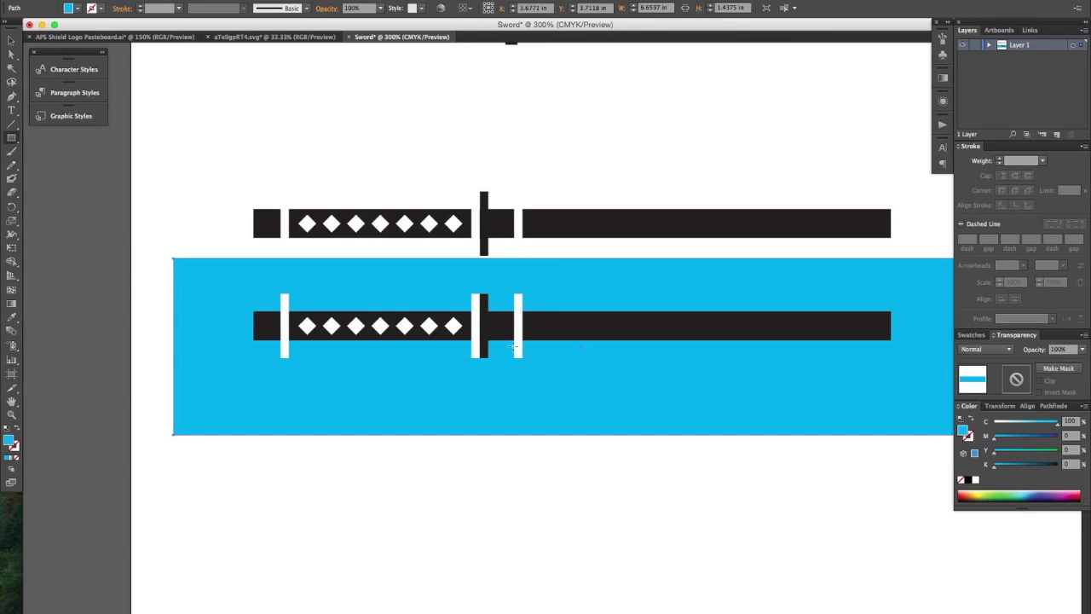
key(v)
click(554, 116)
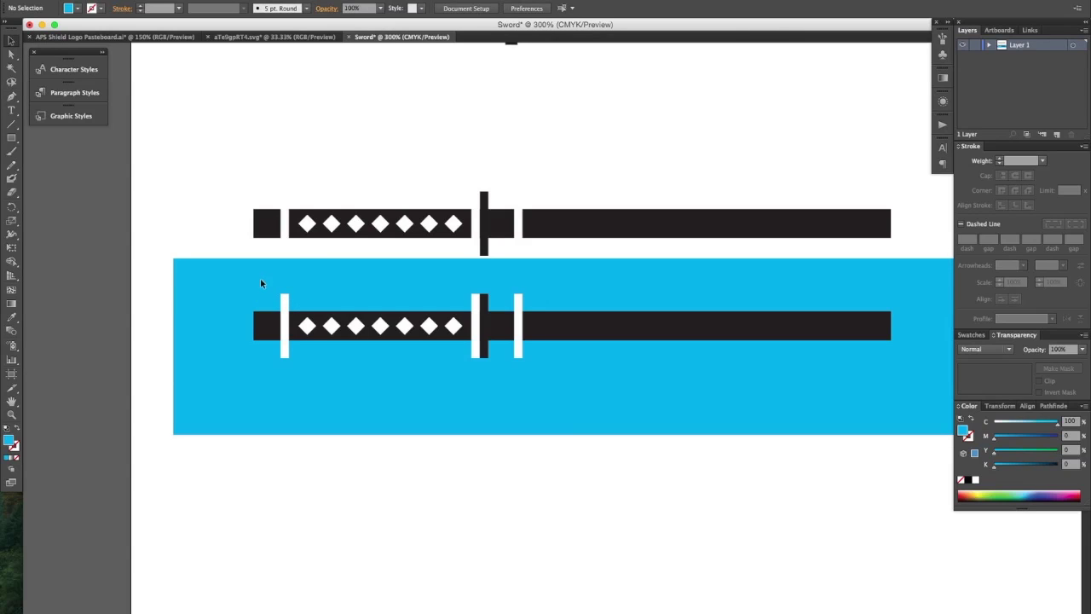
drag(261, 283, 546, 380)
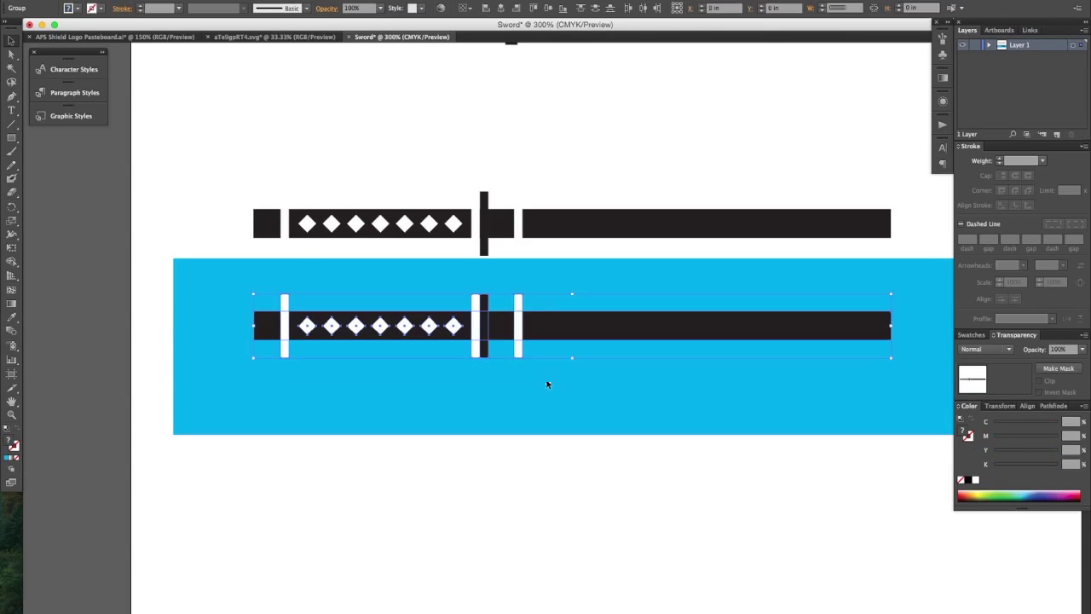
shift+click(567, 325)
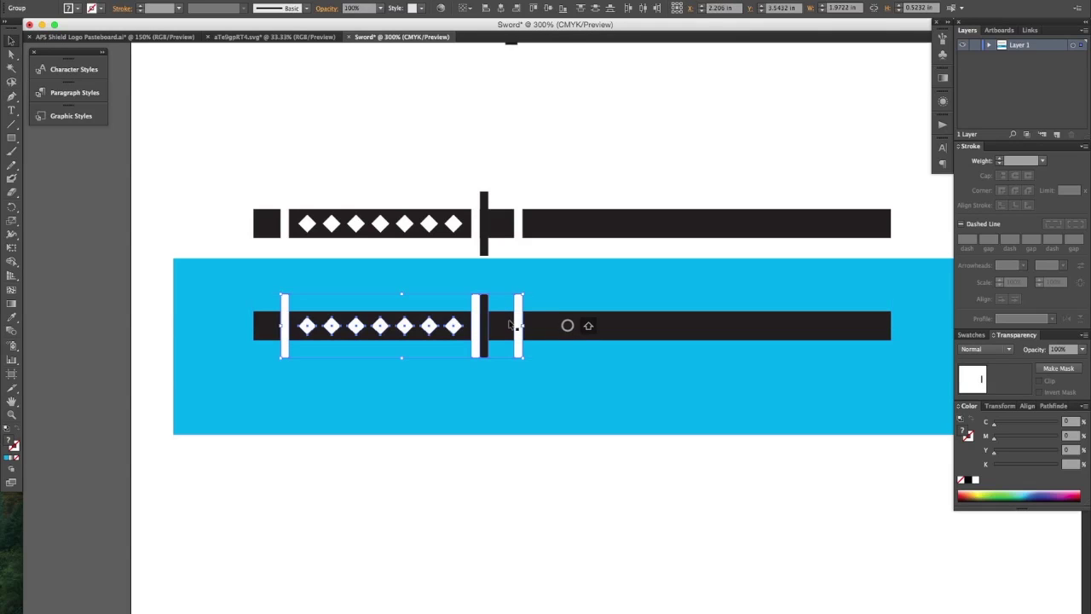
shift+click(503, 320)
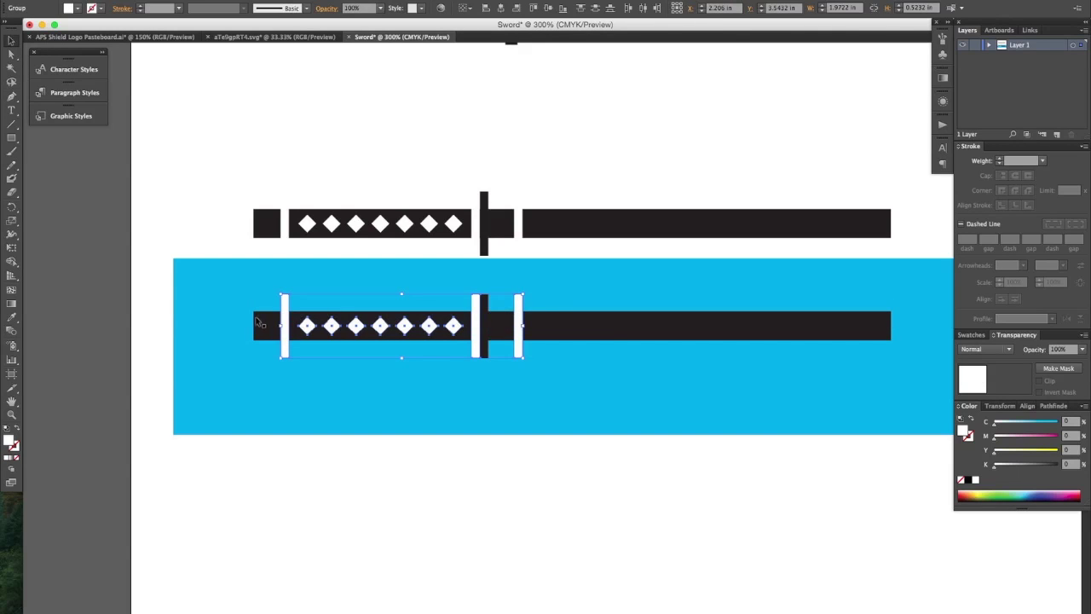
click(1054, 405)
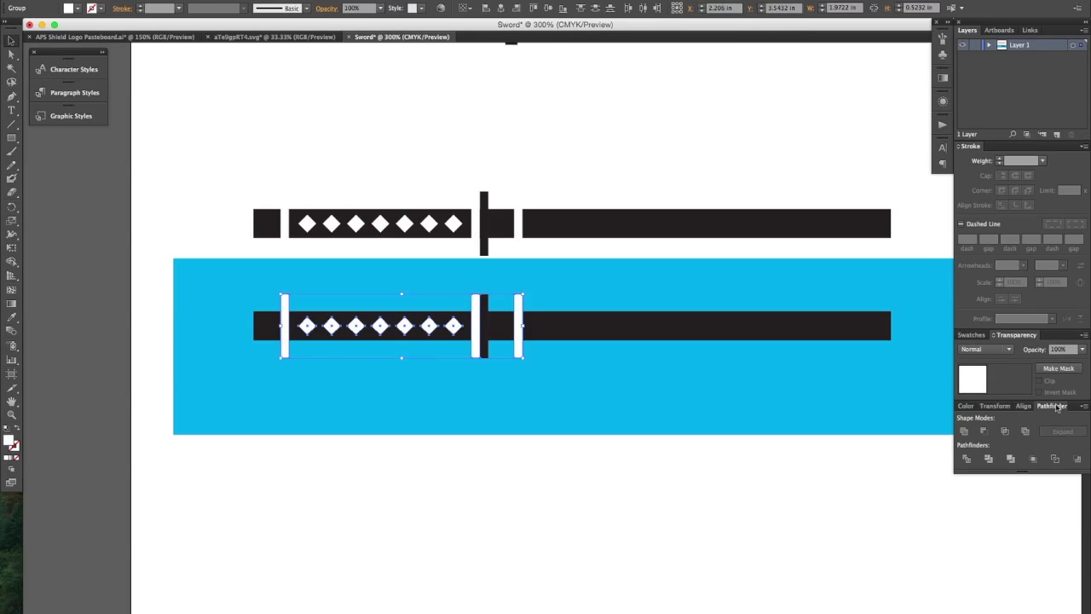
click(965, 432)
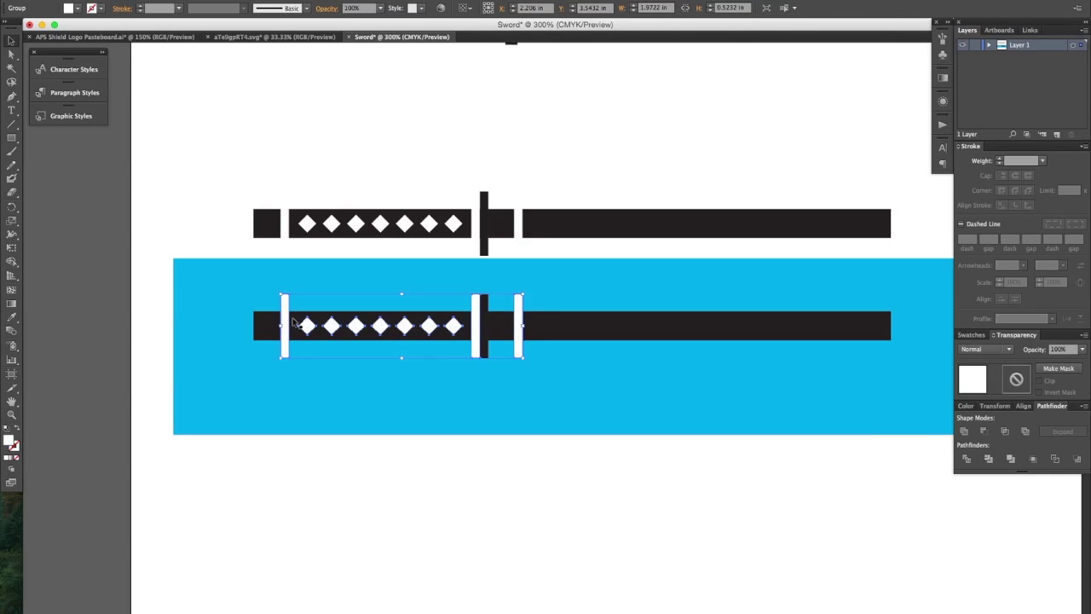
Select only the black parts of the sword copy and unite them into one shape.
click(200, 275)
drag(223, 289, 591, 378)
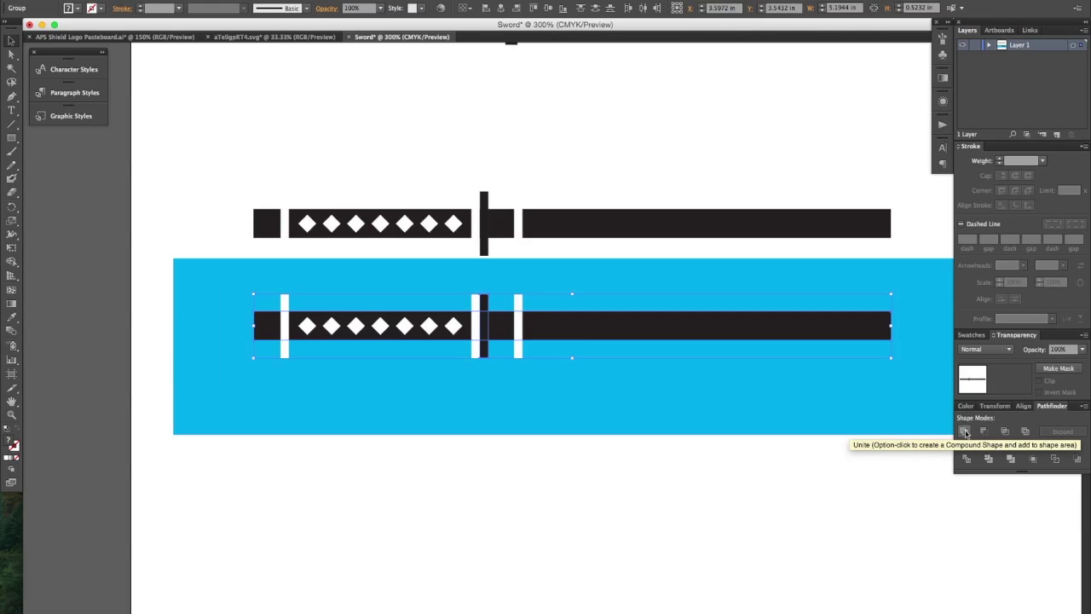
click(965, 432)
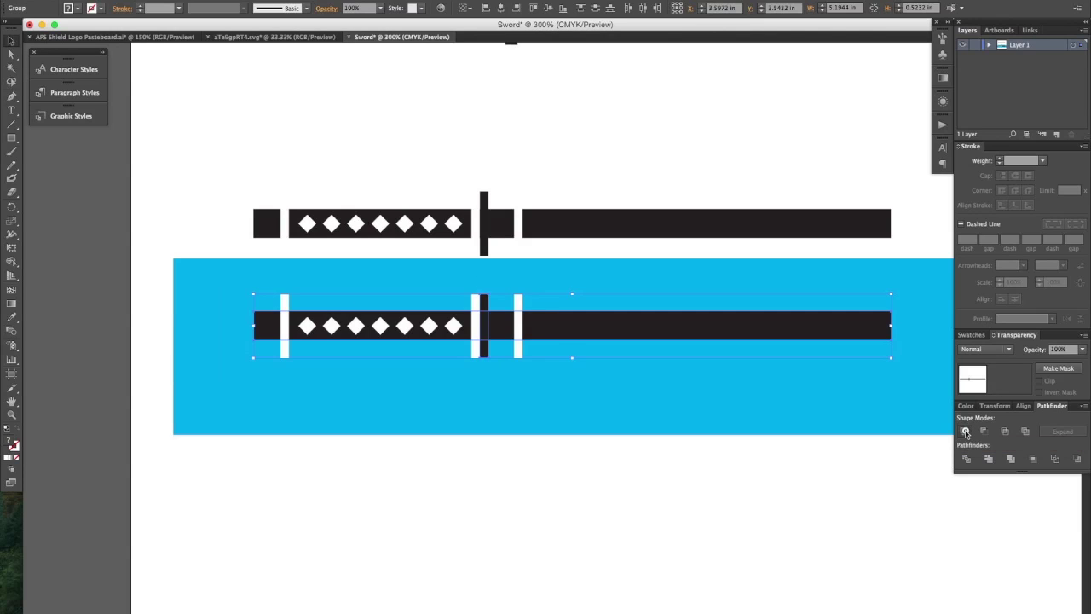
click(575, 279)
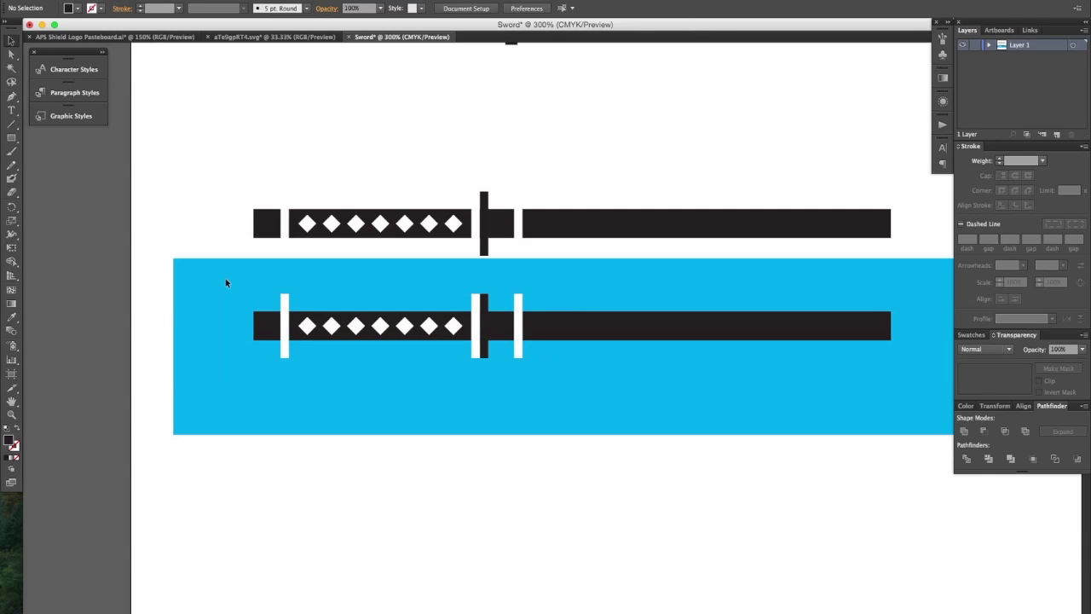
Subtract the white bars and diamonds from the black sword copy with Minus Front.
drag(225, 282, 596, 399)
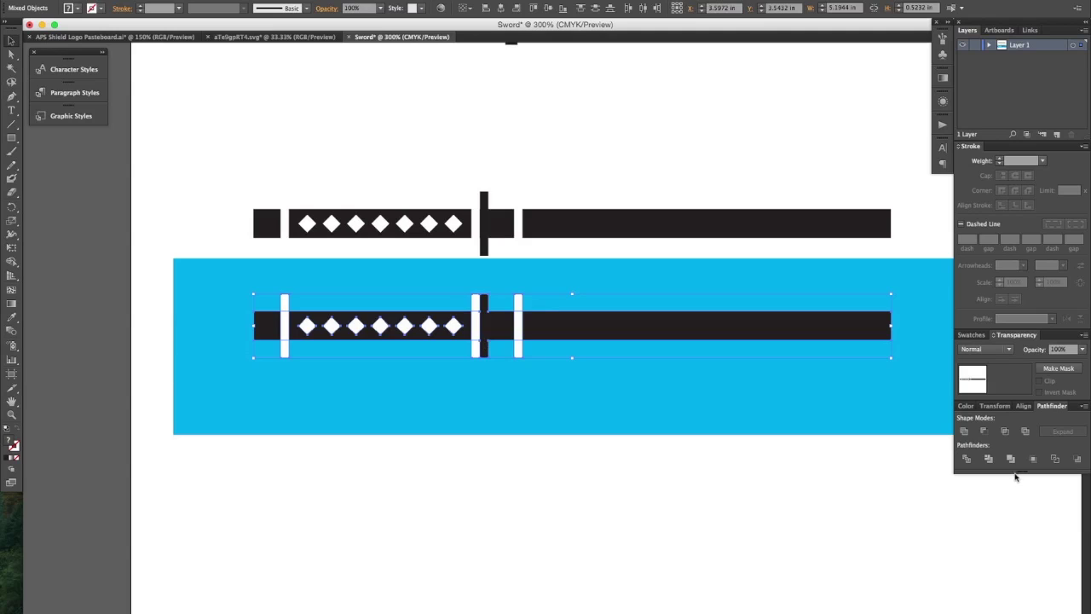
click(984, 432)
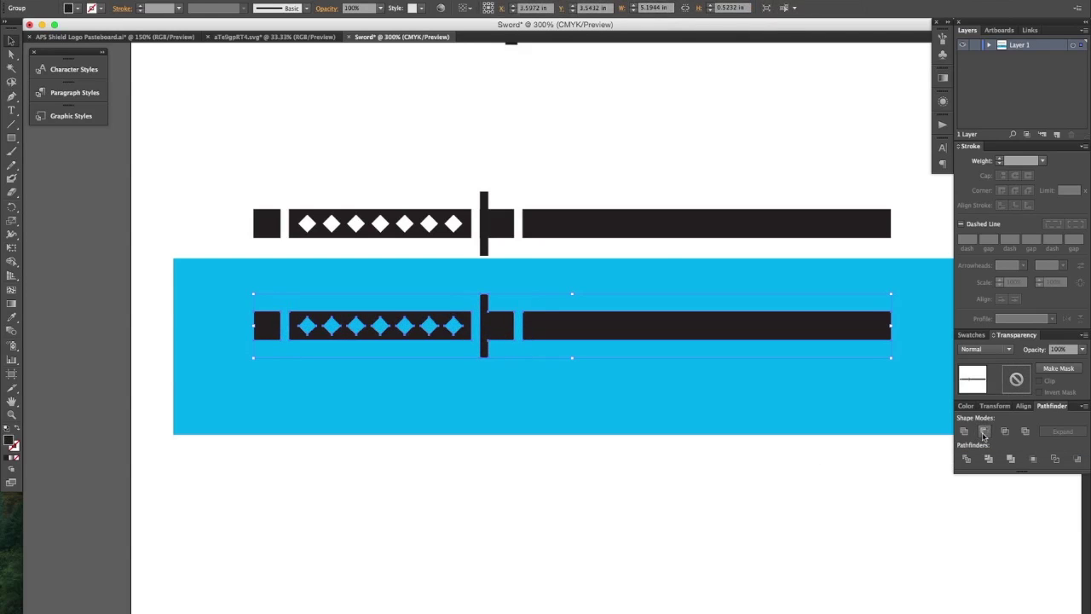
key(super+shift+a)
scroll(672, 282, right, 3)
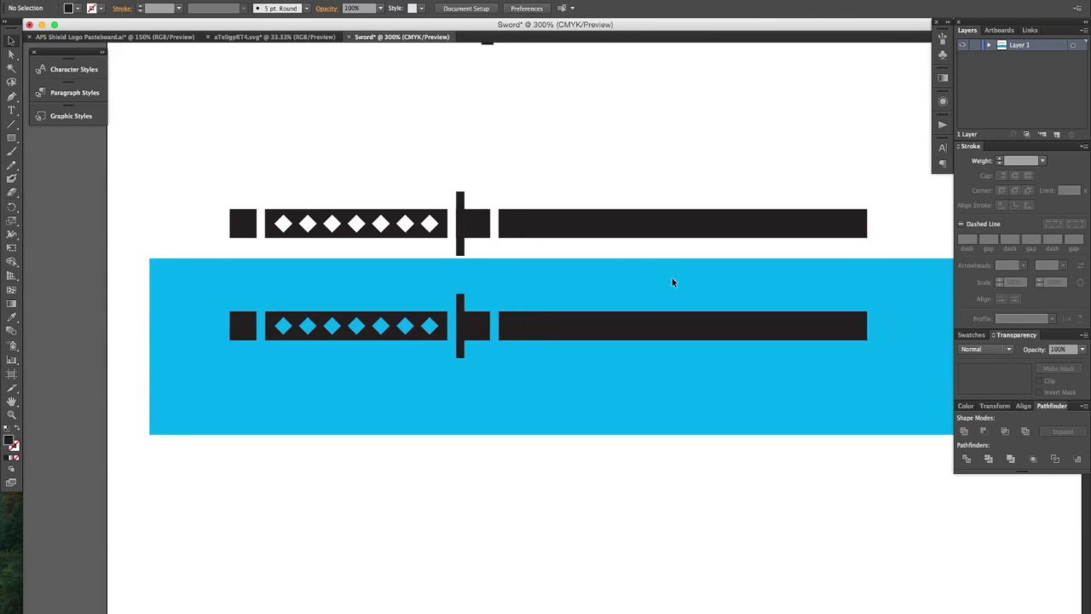
Move the upper anchor point at the copy's blade end outward about 0.3 in to form a slanted tip.
click(804, 336)
scroll(804, 339, right, 5)
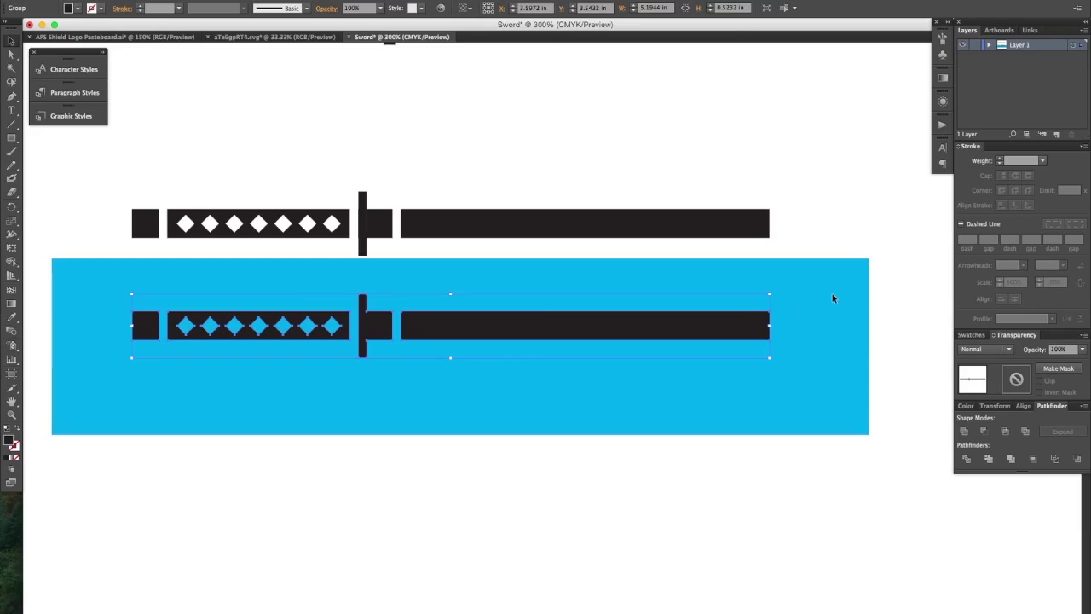
key(a)
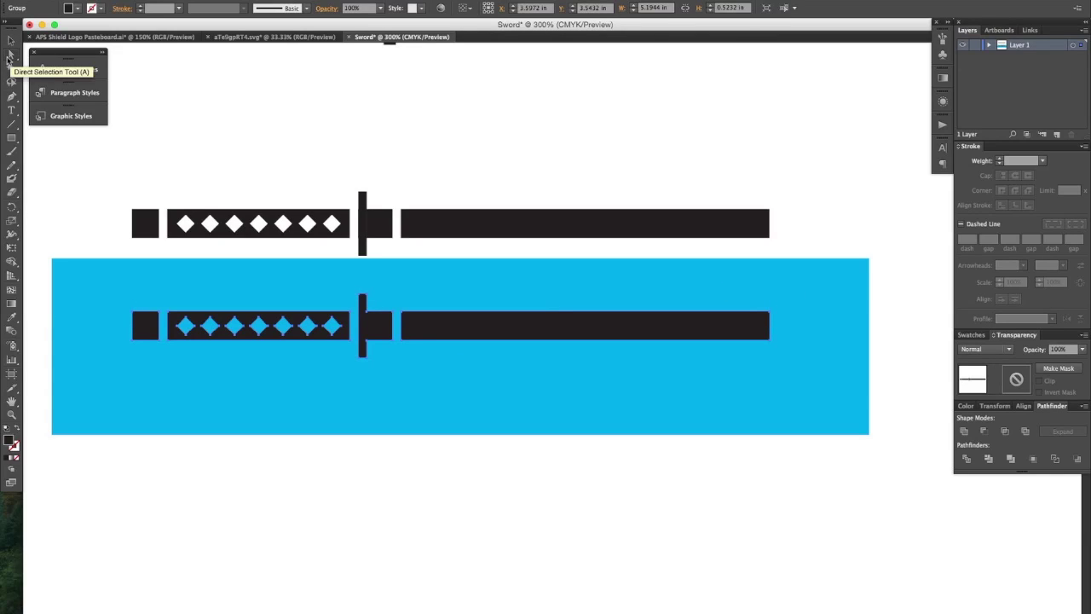
click(810, 312)
drag(768, 312, 767, 315)
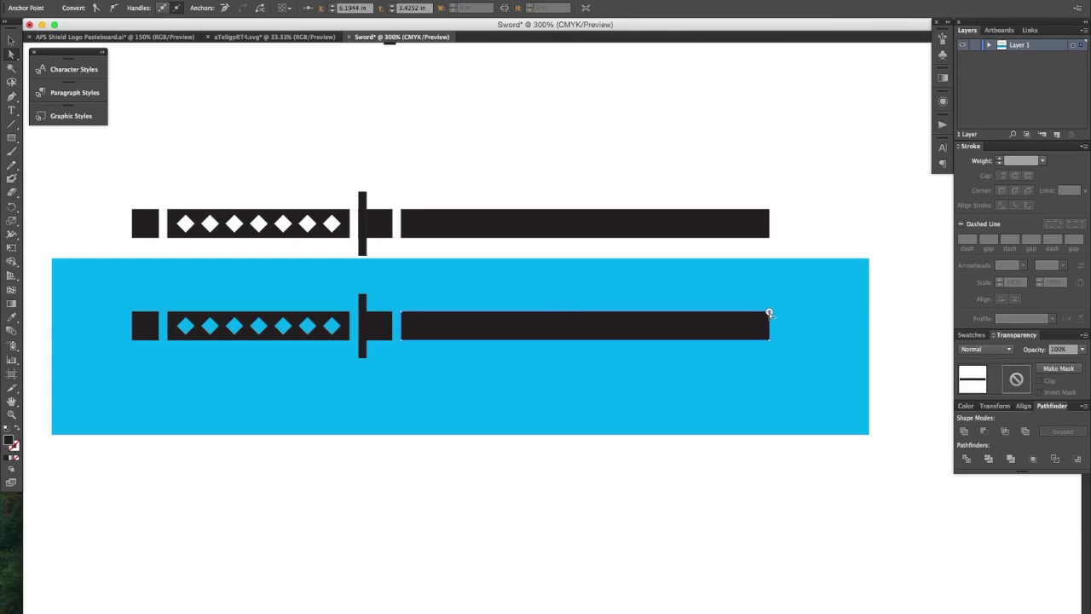
drag(787, 314, 806, 313)
scroll(649, 294, down, 1)
scroll(649, 294, down, 1)
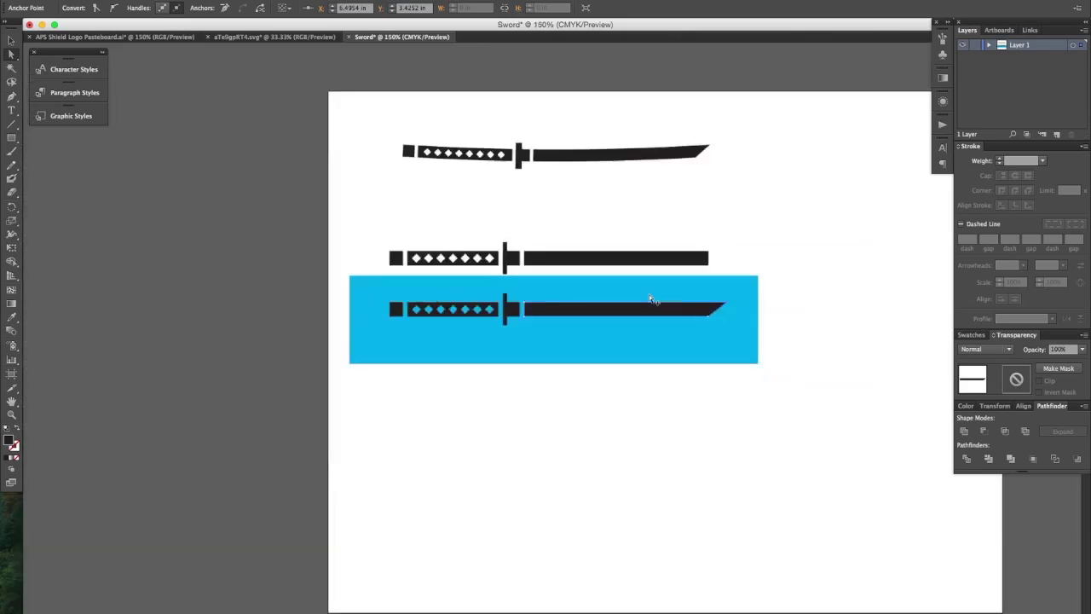
key(v)
click(899, 205)
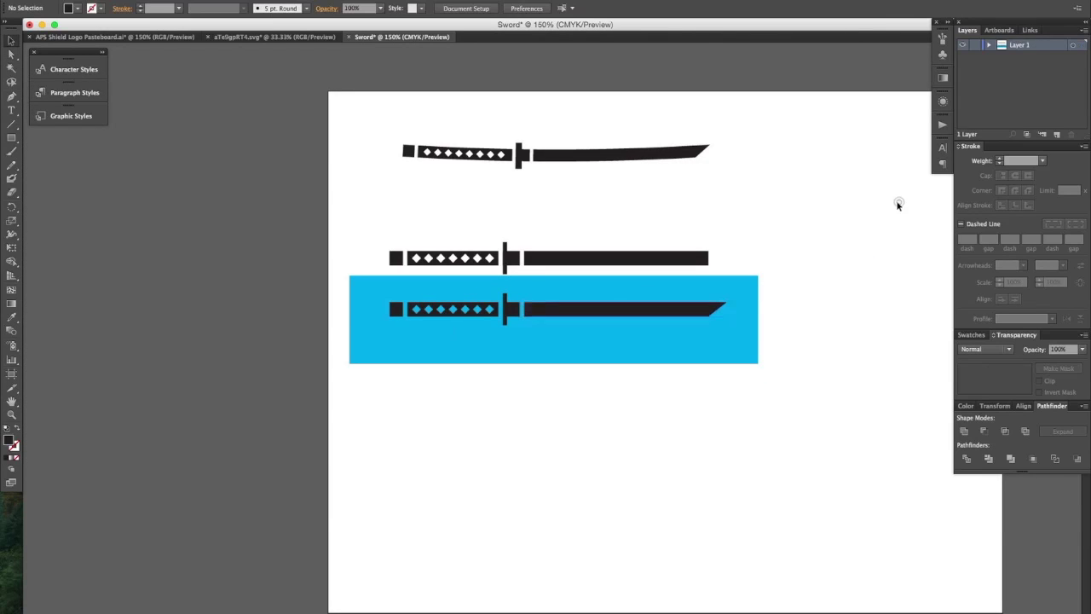
Apply an Arc warp effect with a horizontal bend of -4% to the cut-out sword on the blue rectangle.
click(473, 310)
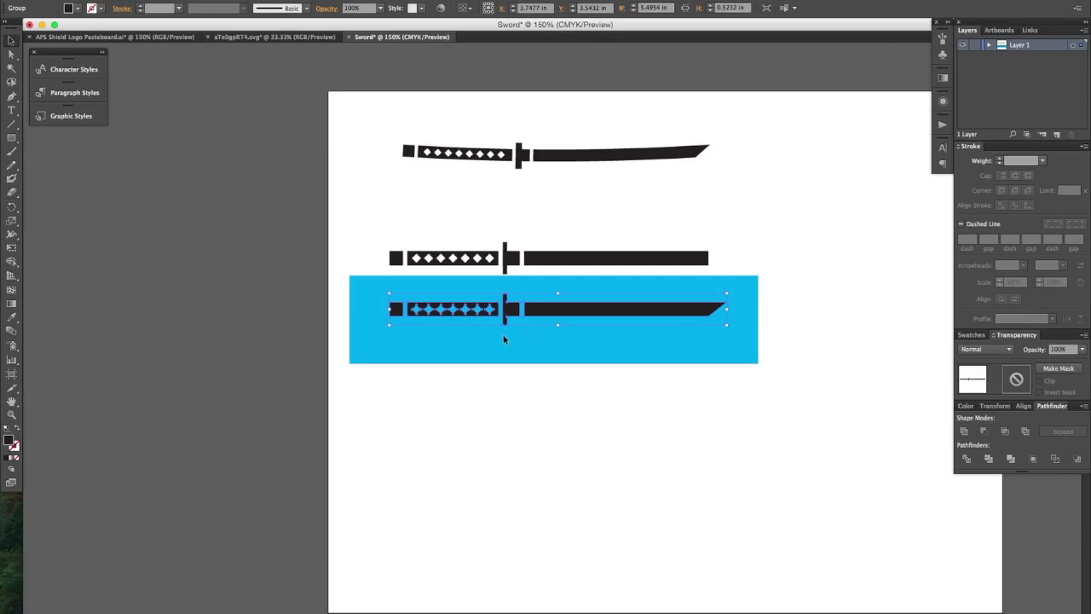
click(232, 0)
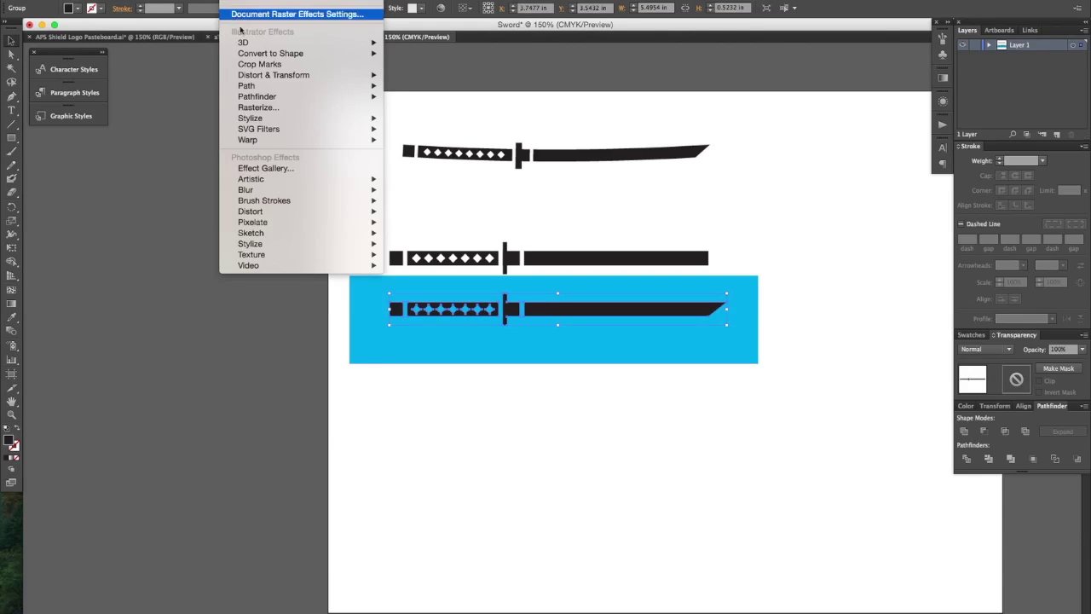
mouse_move(283, 139)
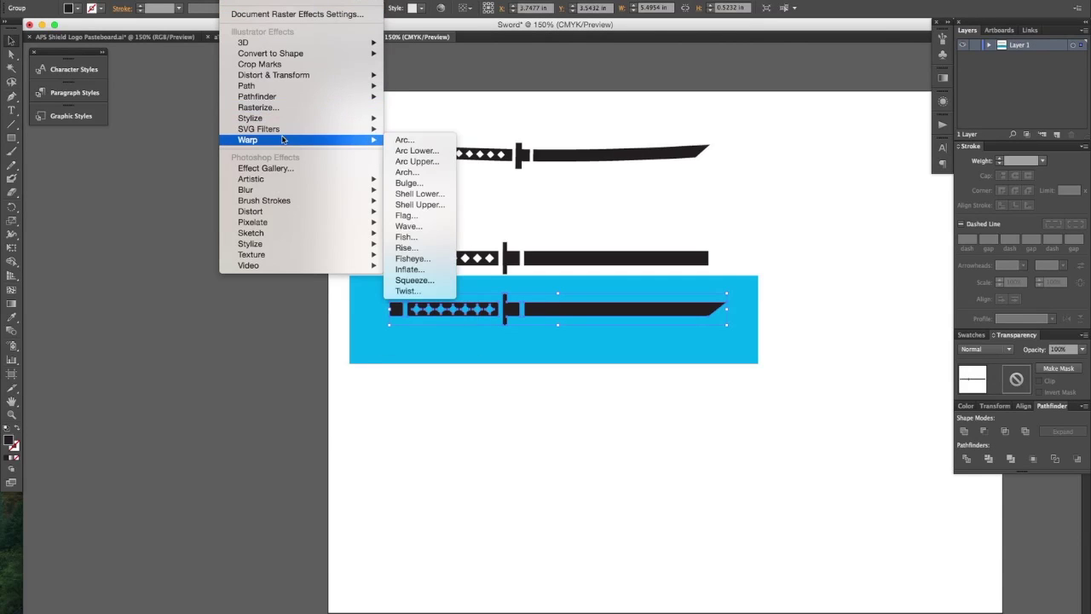
click(414, 143)
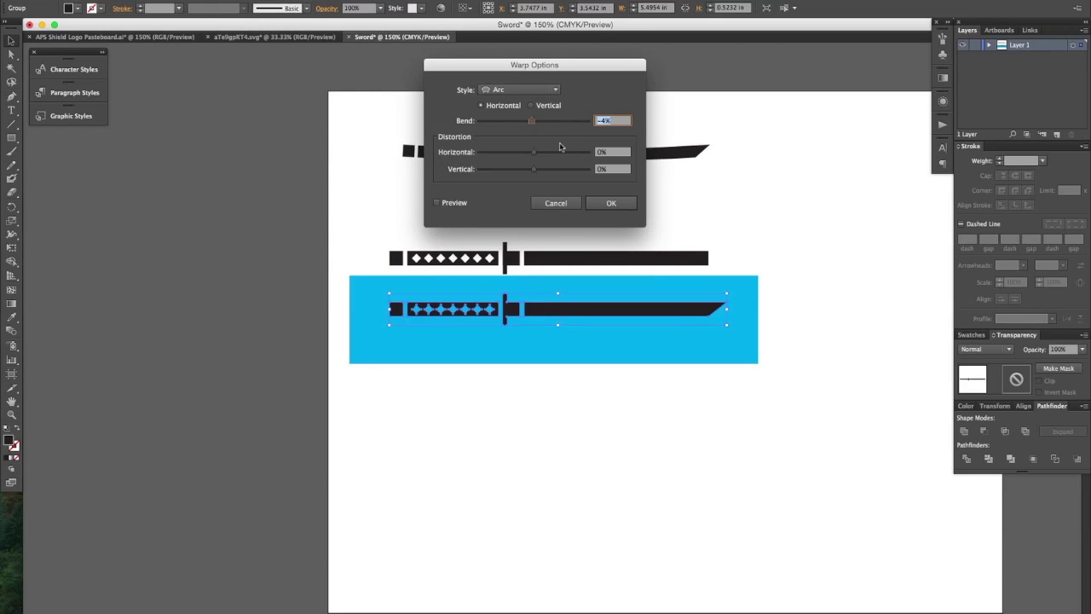
drag(532, 120, 559, 126)
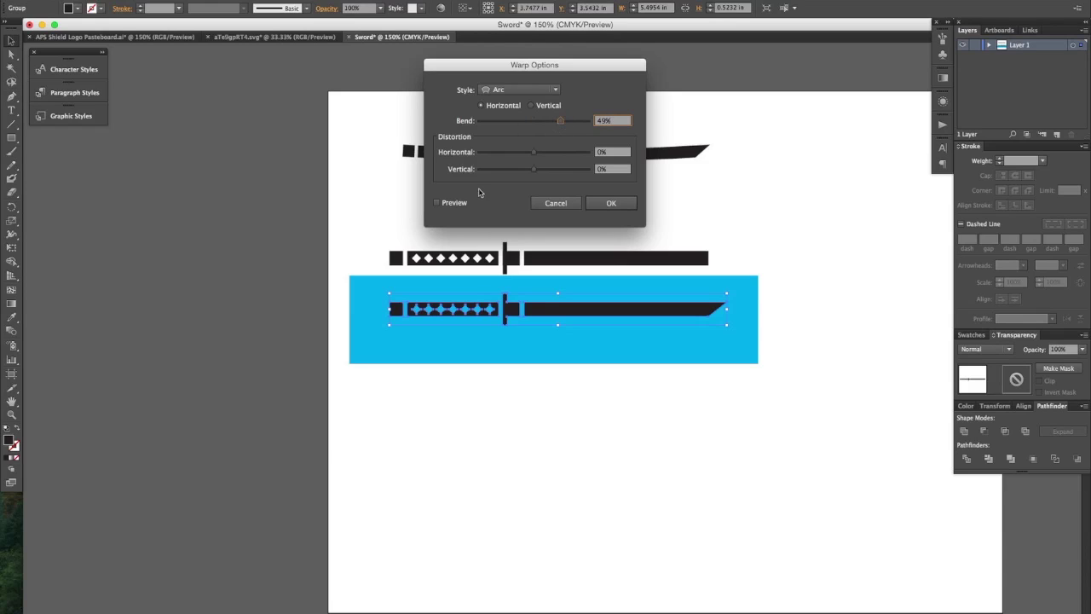
click(437, 203)
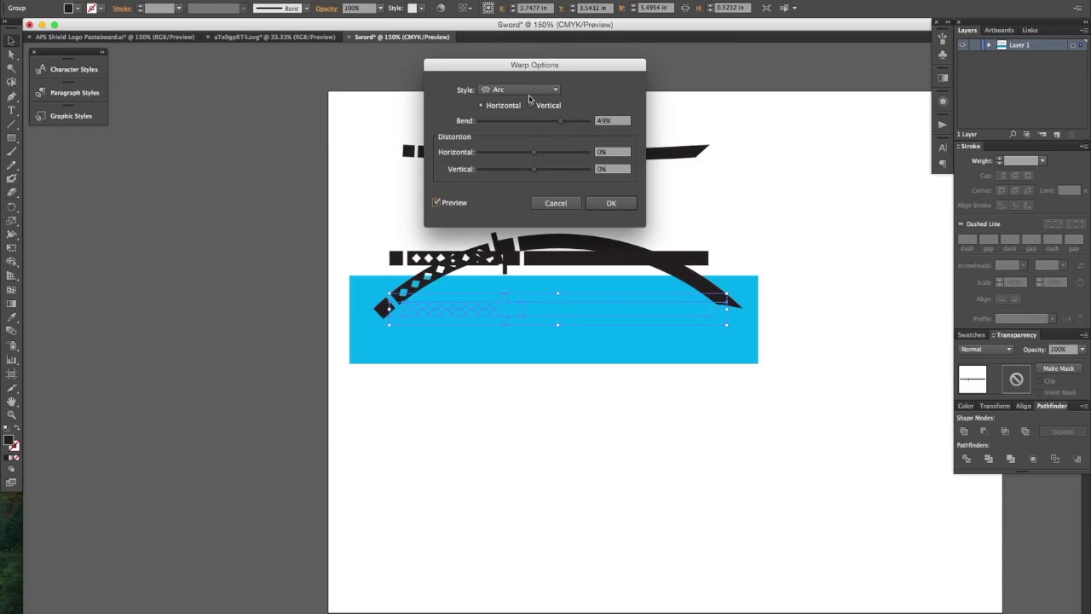
drag(560, 122, 531, 122)
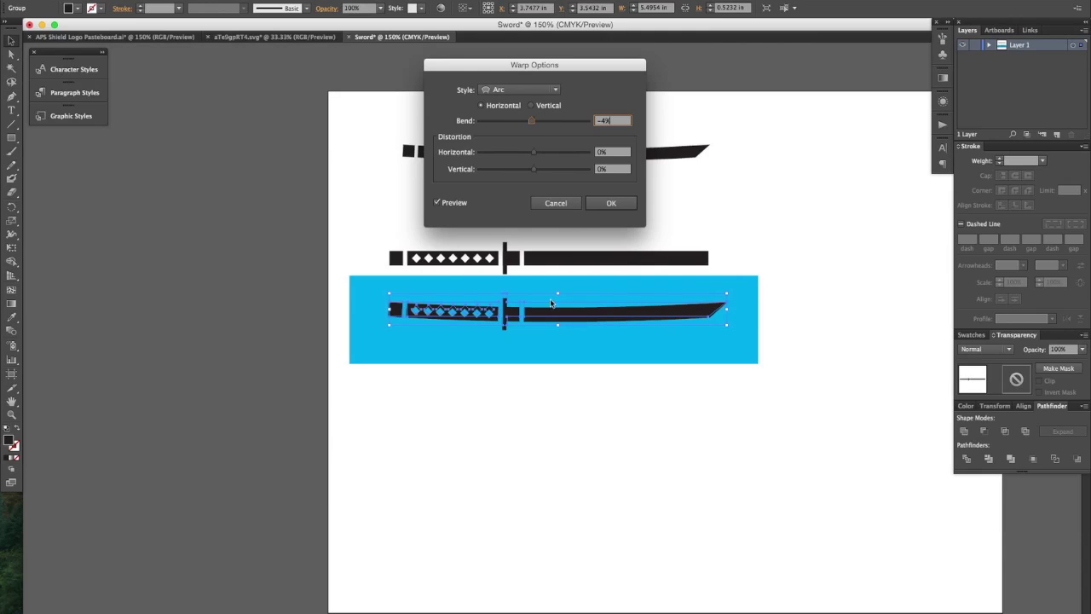
click(438, 202)
click(612, 203)
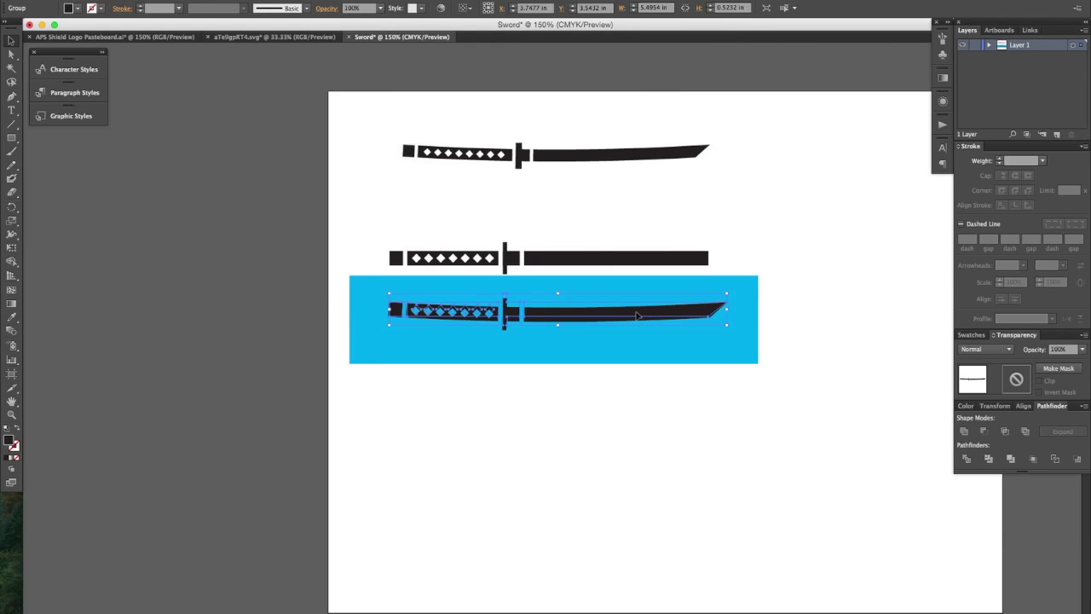
Reopen the sword's Arc warp from its appearance attributes and try a bend of -12% with the preview on.
scroll(637, 315, up, 1)
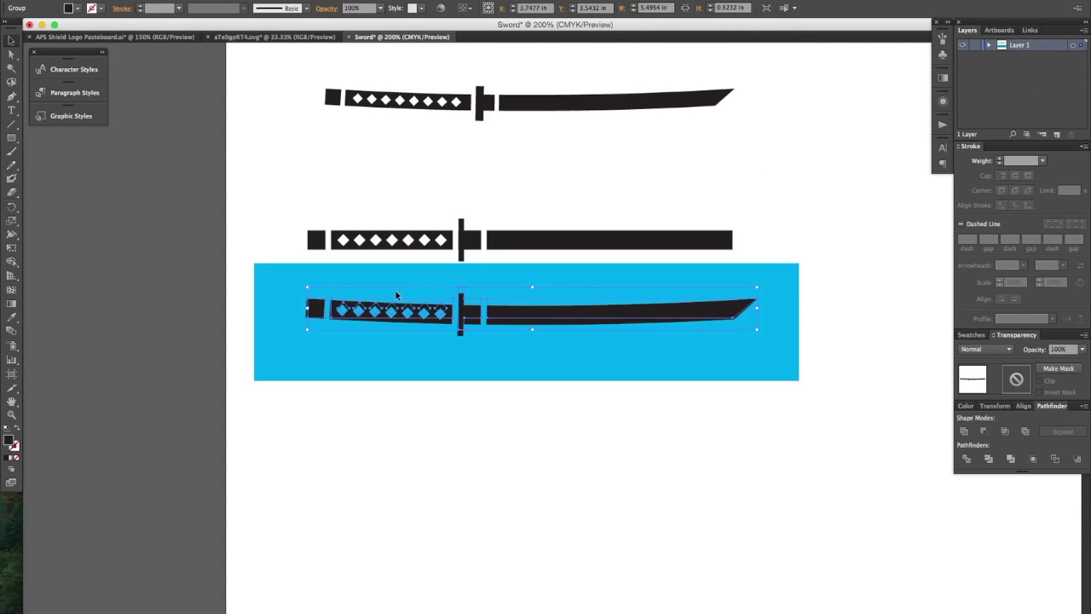
click(942, 102)
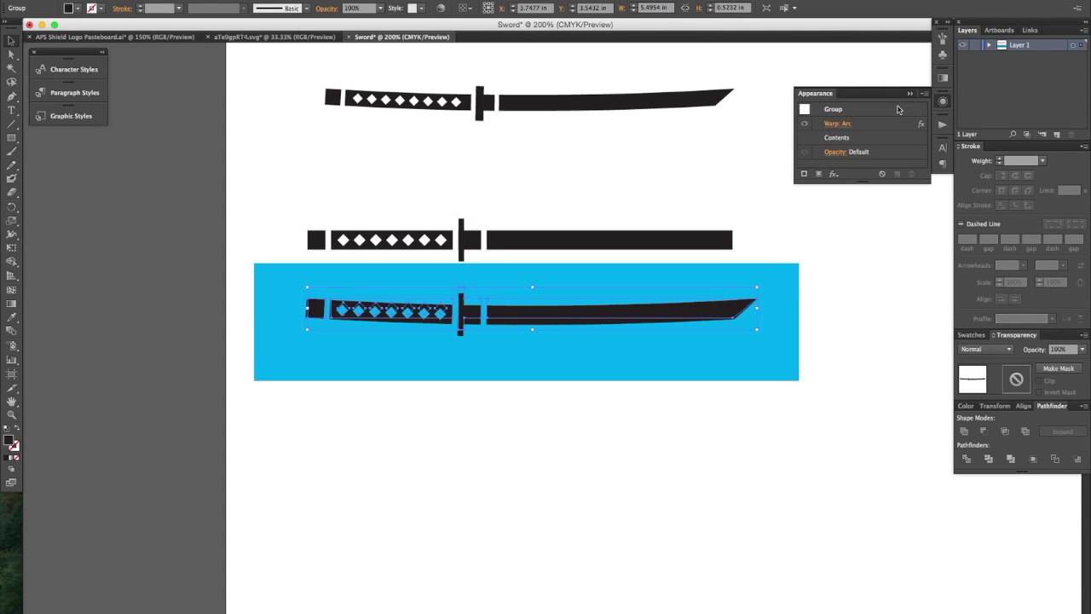
click(839, 125)
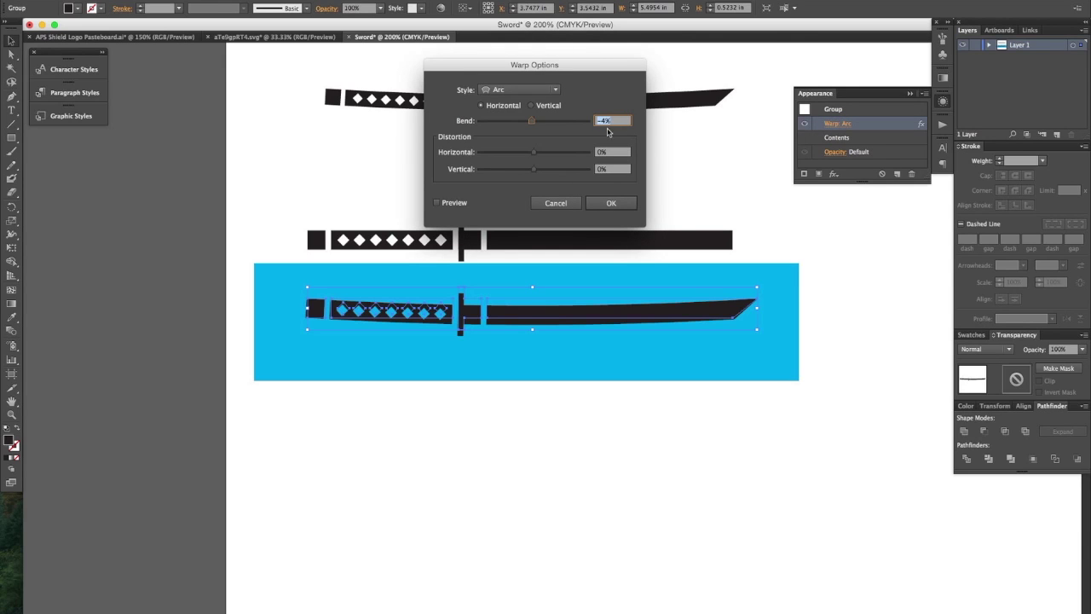
click(436, 202)
mouse_move(533, 121)
mouse_down()
mouse_move(520, 124)
mouse_move(542, 123)
mouse_move(521, 123)
mouse_move(540, 124)
mouse_move(530, 126)
mouse_up()
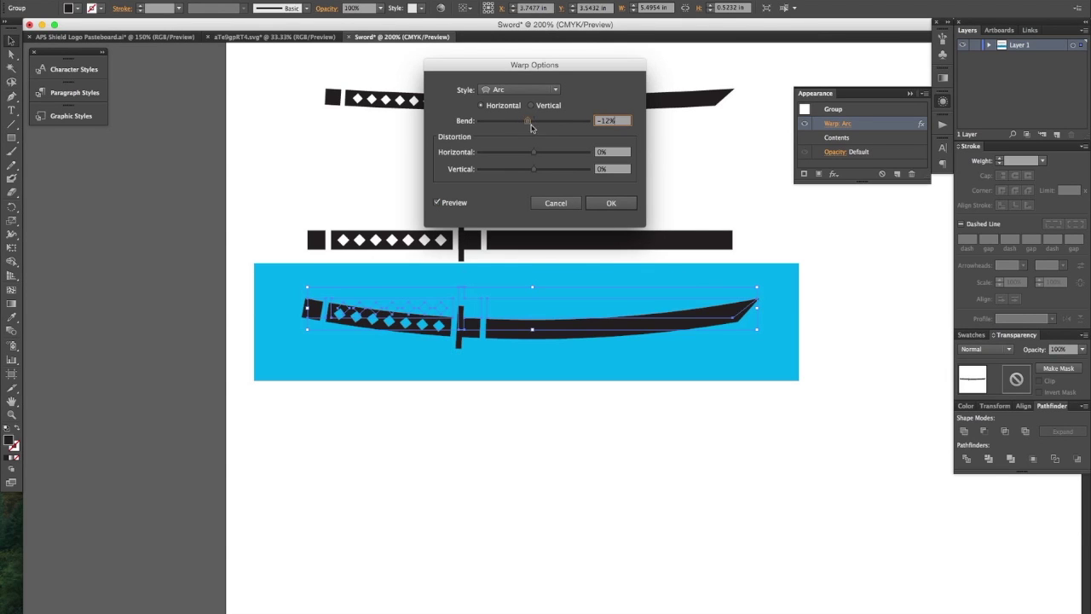
click(556, 203)
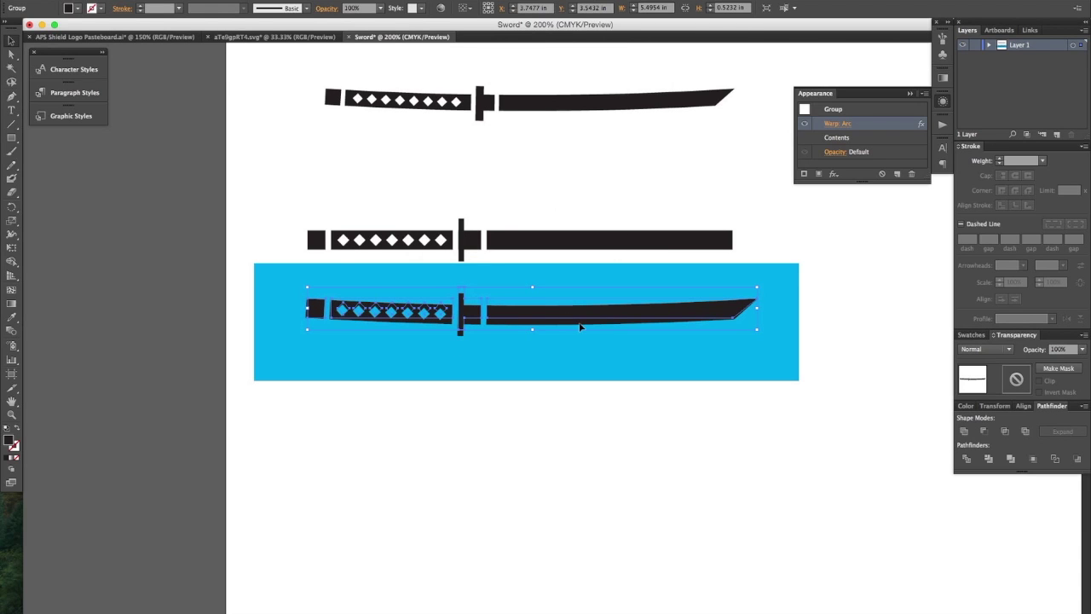
Duplicate the warped sword about 1.8 in lower, beneath the blue rectangle, and expand the copy's appearance.
scroll(579, 327, down, 3)
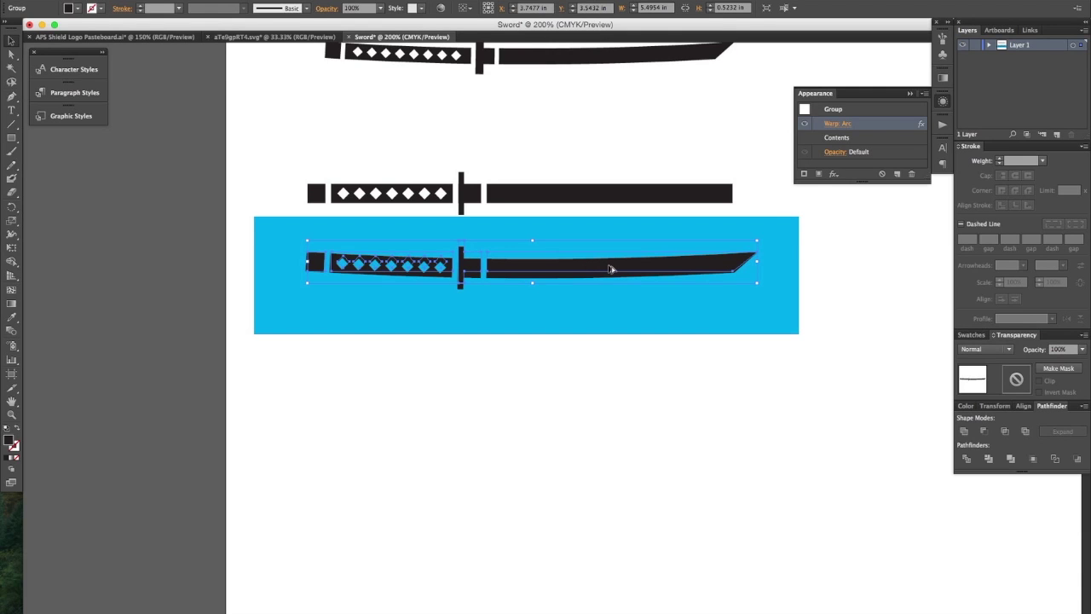
drag(608, 282, 618, 432)
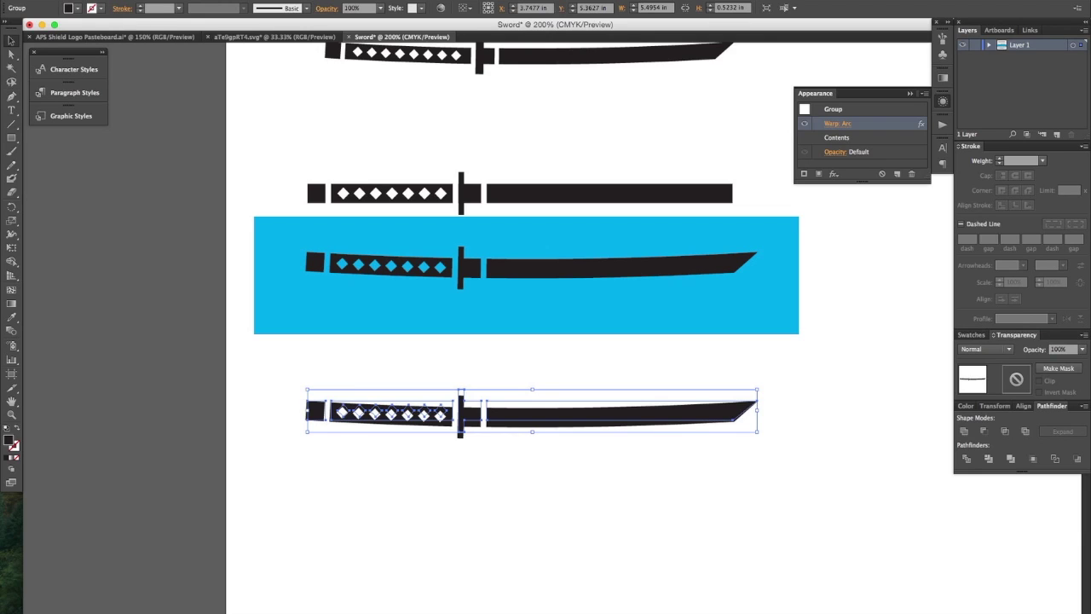
click(136, 0)
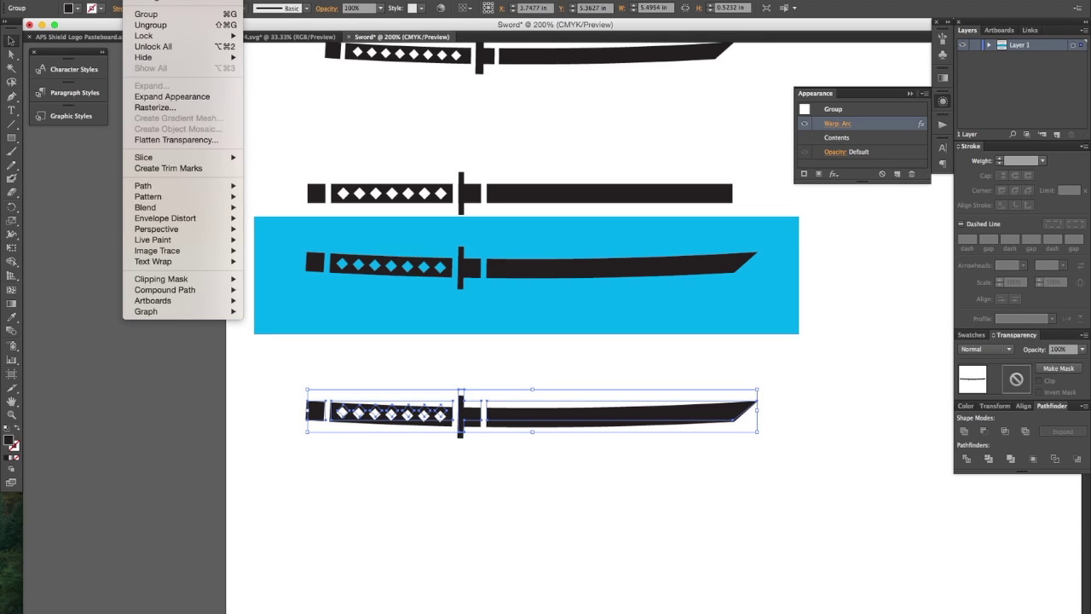
click(183, 97)
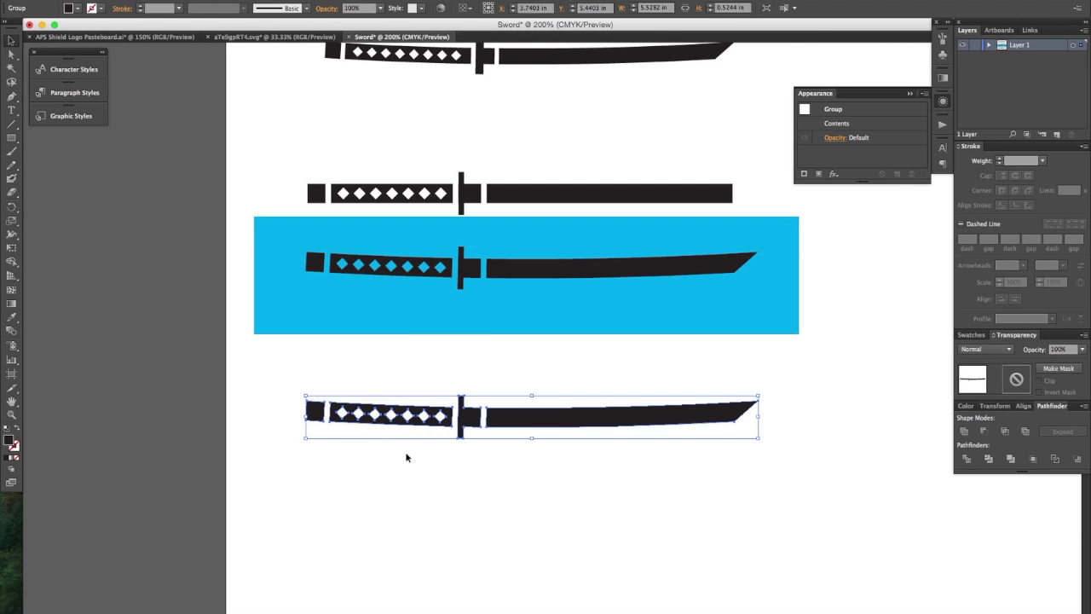
scroll(511, 431, up, 2)
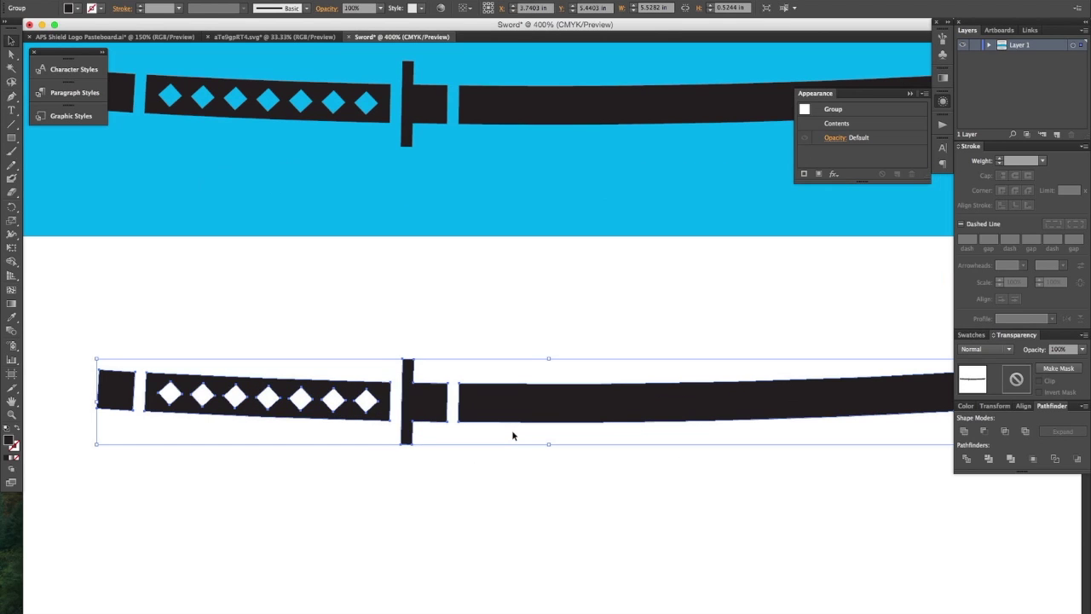
scroll(511, 433, down, 1)
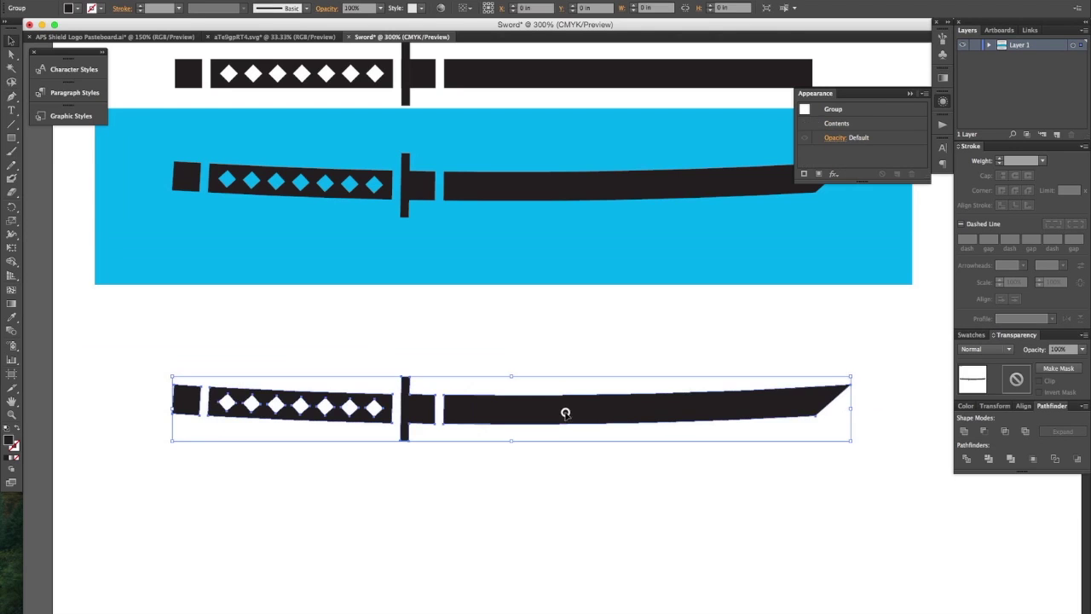